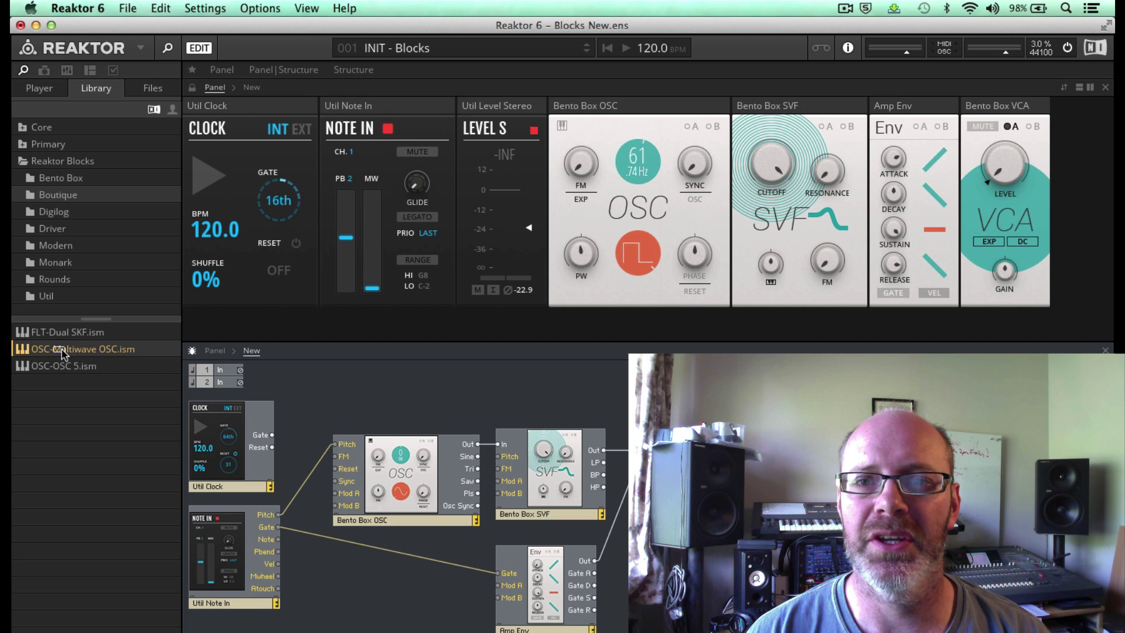
# - Preview the finished synth with the Multiwave oscillator, then launch Reaktor 6 with an empty Untitled Ensemble
pyautogui.moveTo(61, 350); pyautogui.dragTo(361, 614)
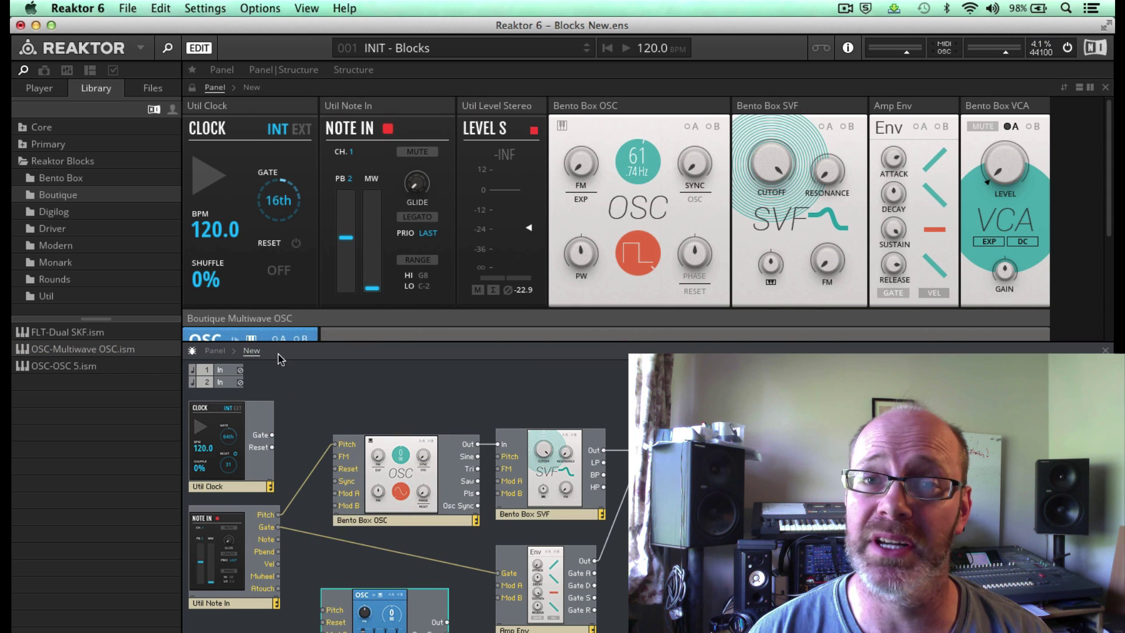
pyautogui.moveTo(239, 322); pyautogui.dragTo(518, 114)
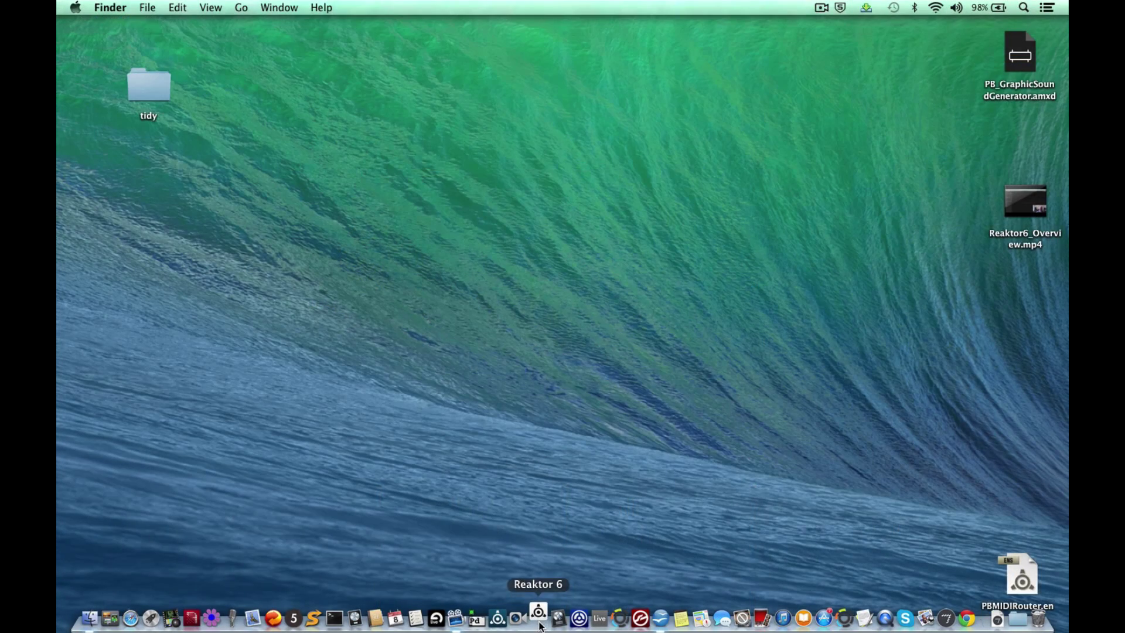
pyautogui.click(540, 625)
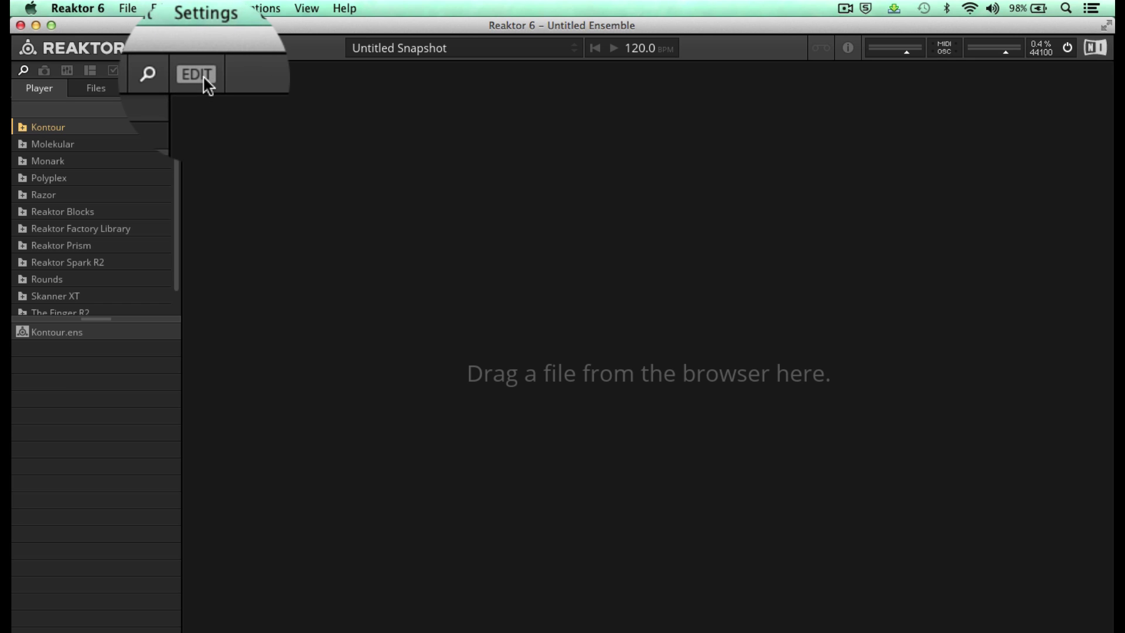
# - Enable edit mode and load Blocks New.ens from the Library browser
pyautogui.click(199, 75)
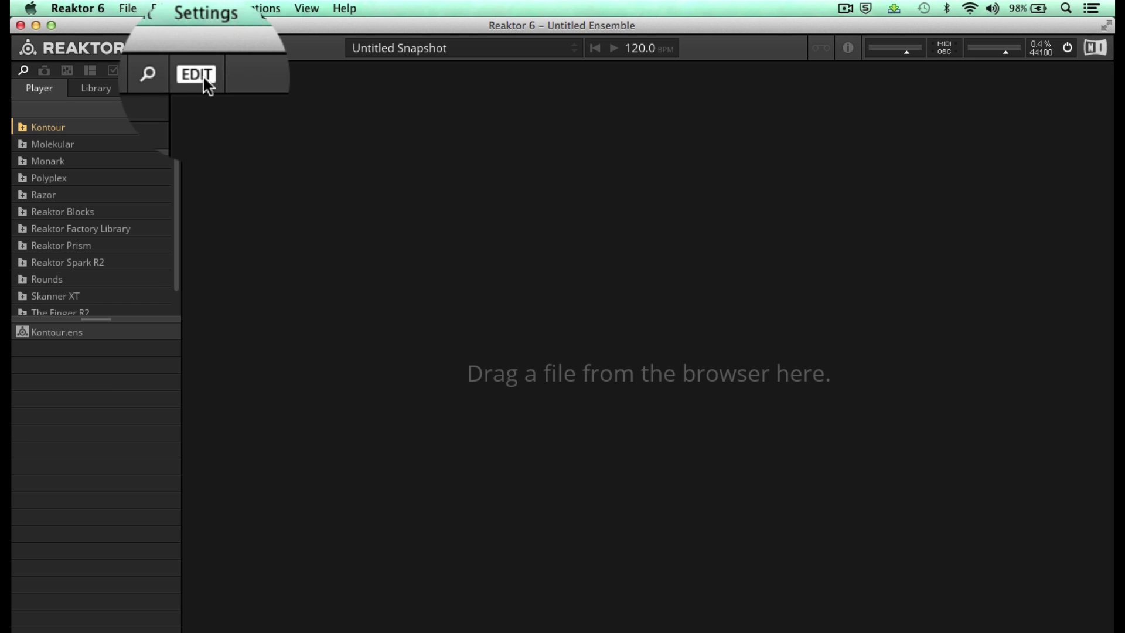
pyautogui.click(96, 89)
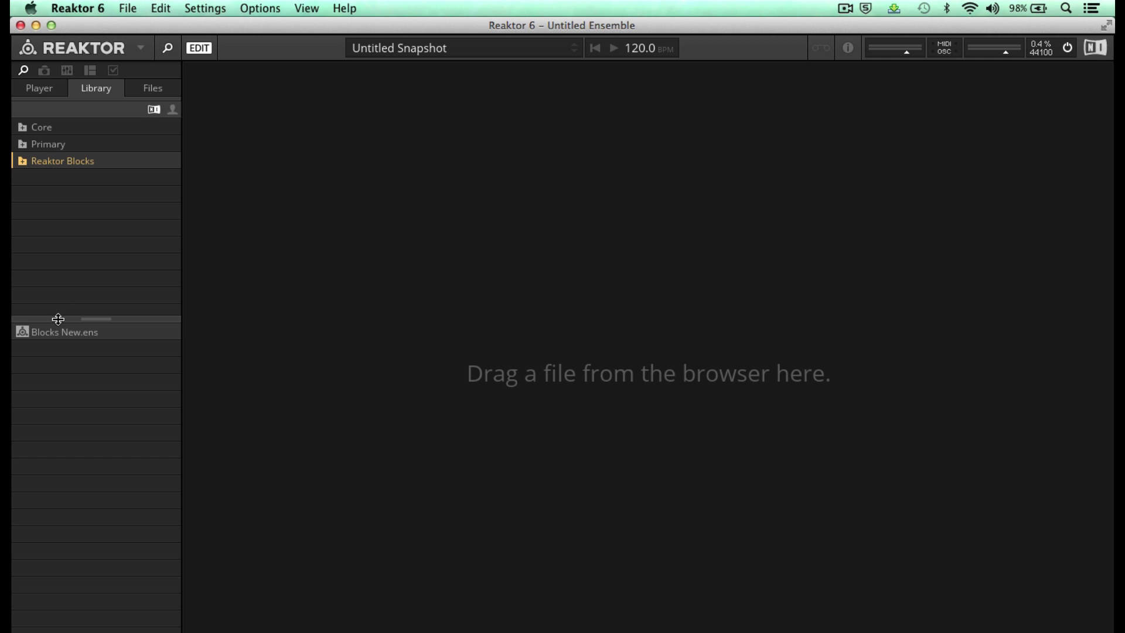
pyautogui.doubleClick(58, 338)
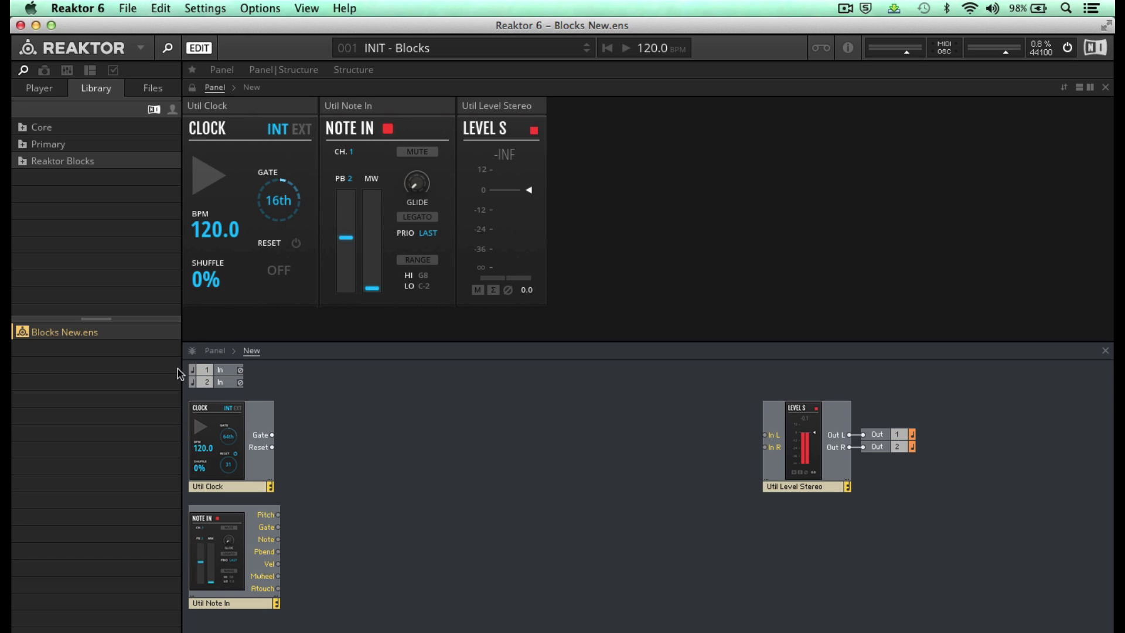
# - Expand Reaktor Blocks, browse Bento Box, Boutique and Digilog, then select Bento Box OSC-Oscillator.ism
pyautogui.click(82, 163)
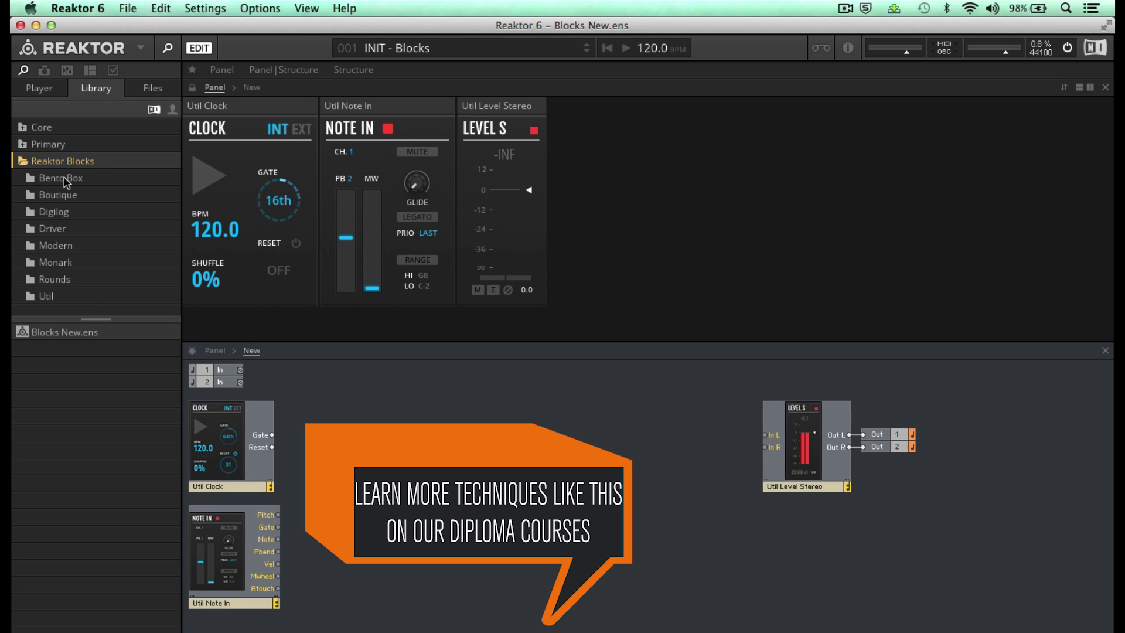
pyautogui.click(64, 177)
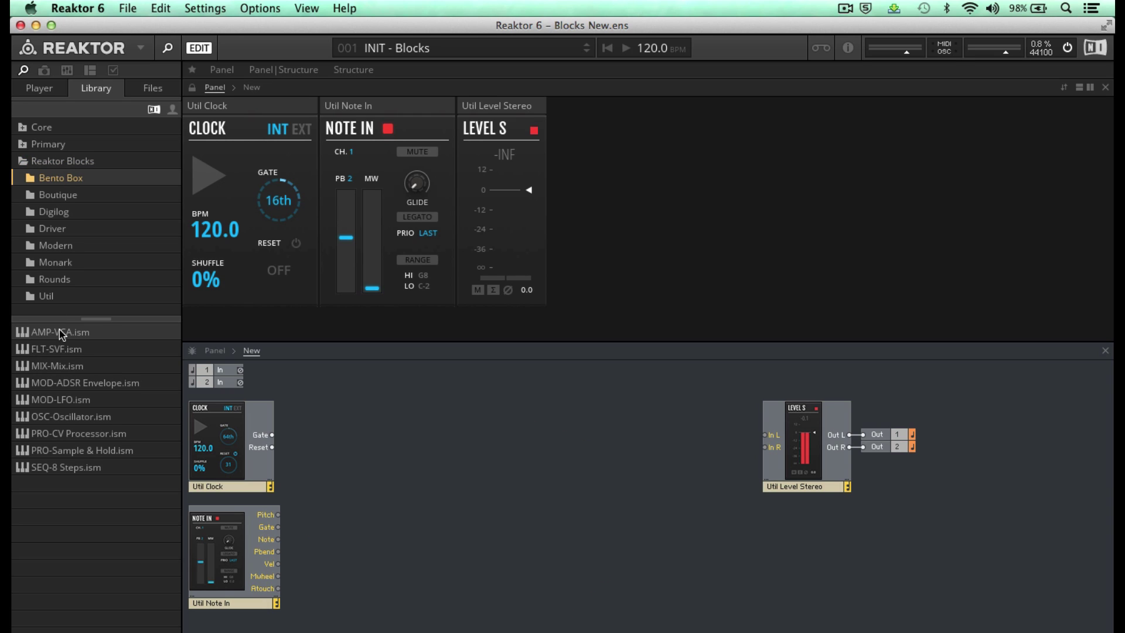
pyautogui.click(78, 198)
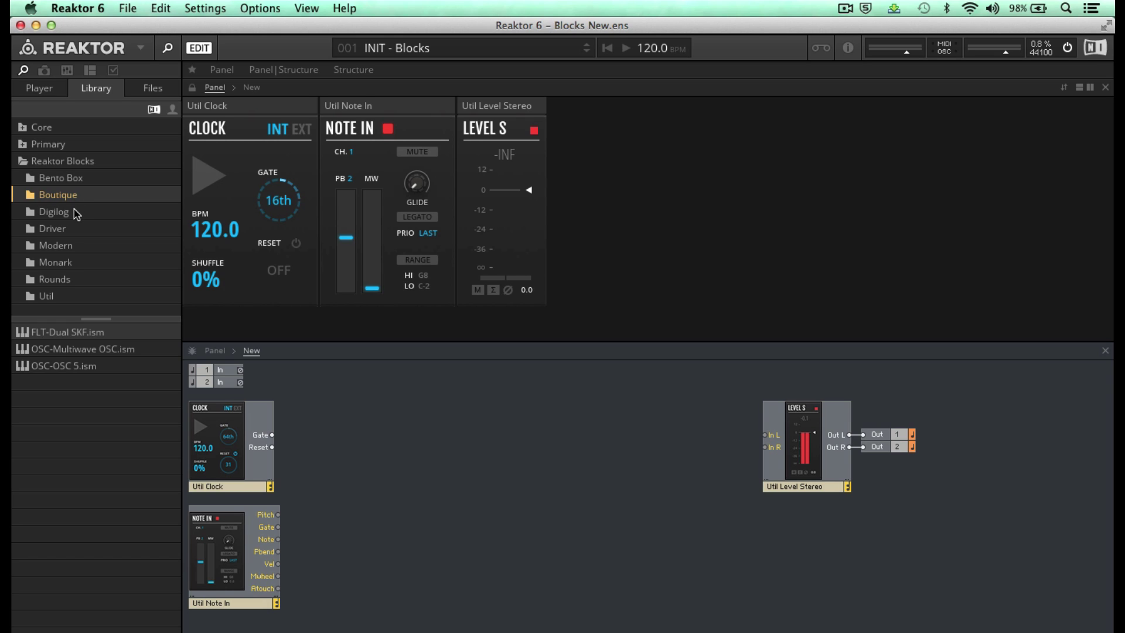
pyautogui.click(74, 211)
pyautogui.click(72, 177)
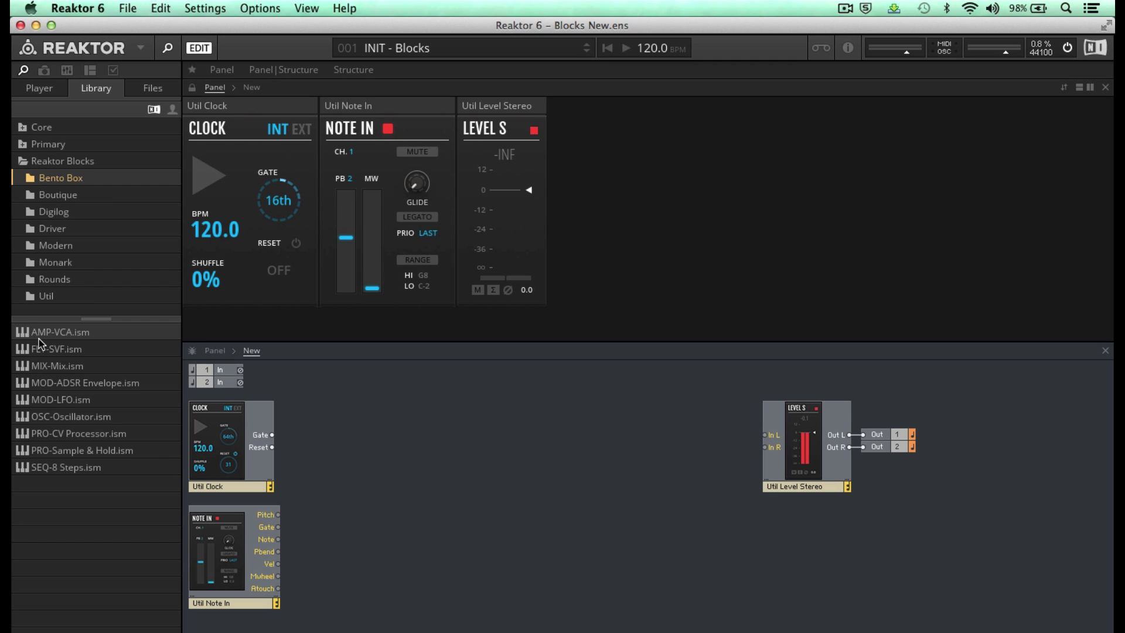
pyautogui.click(46, 417)
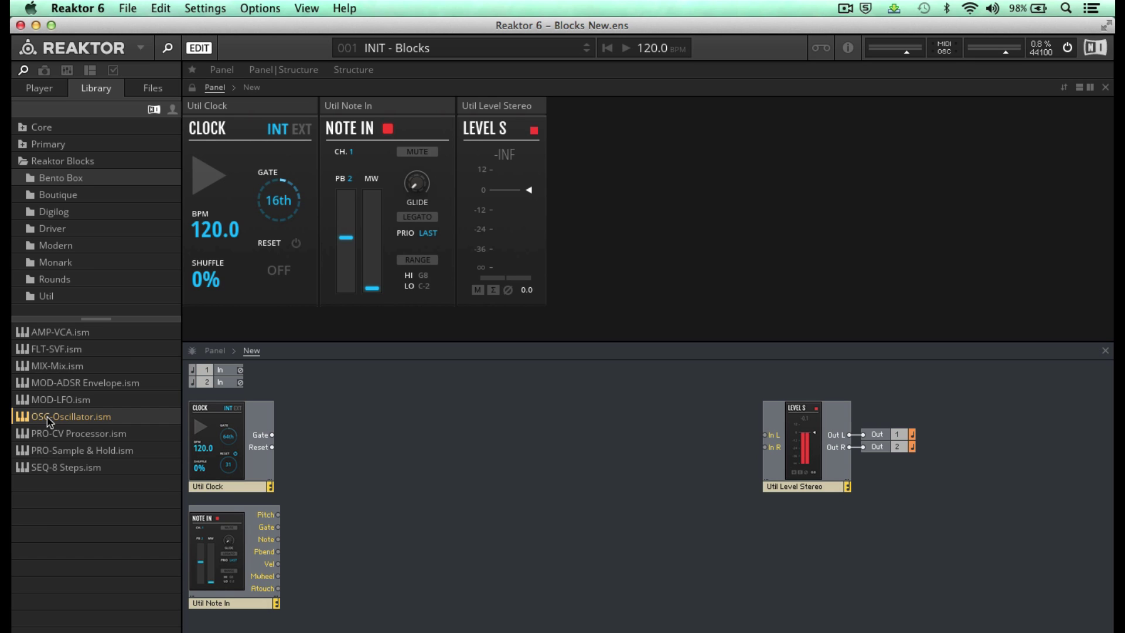
# - Add the Bento Box OSC and FLT-SVF blocks, then try the layouts and end on panels only
pyautogui.moveTo(50, 420); pyautogui.dragTo(336, 440)
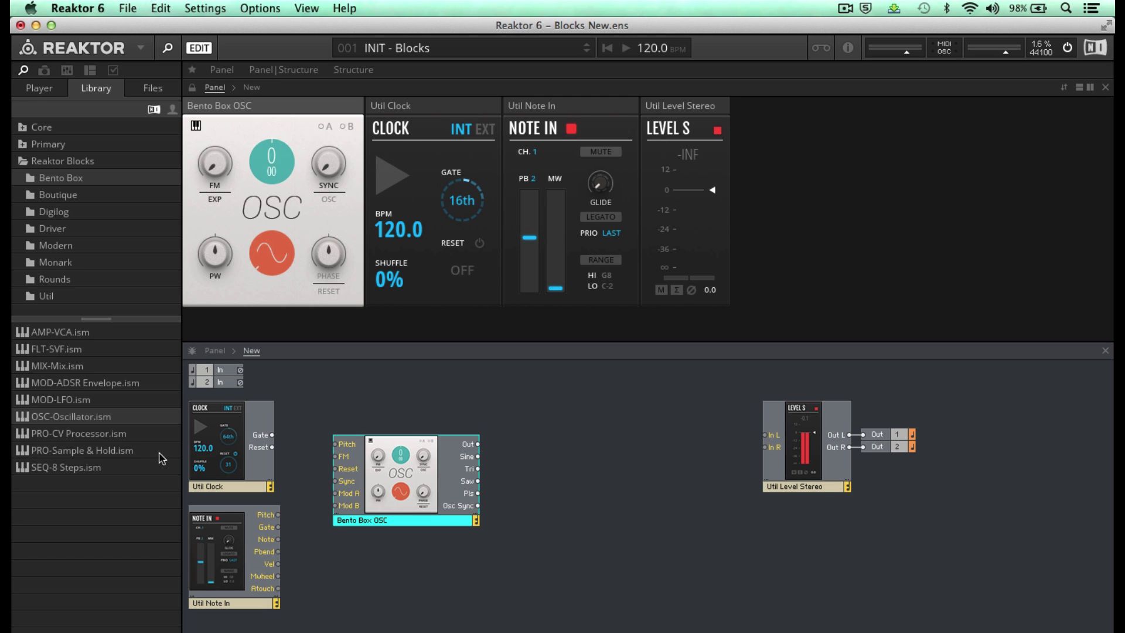
pyautogui.moveTo(57, 349); pyautogui.dragTo(553, 464)
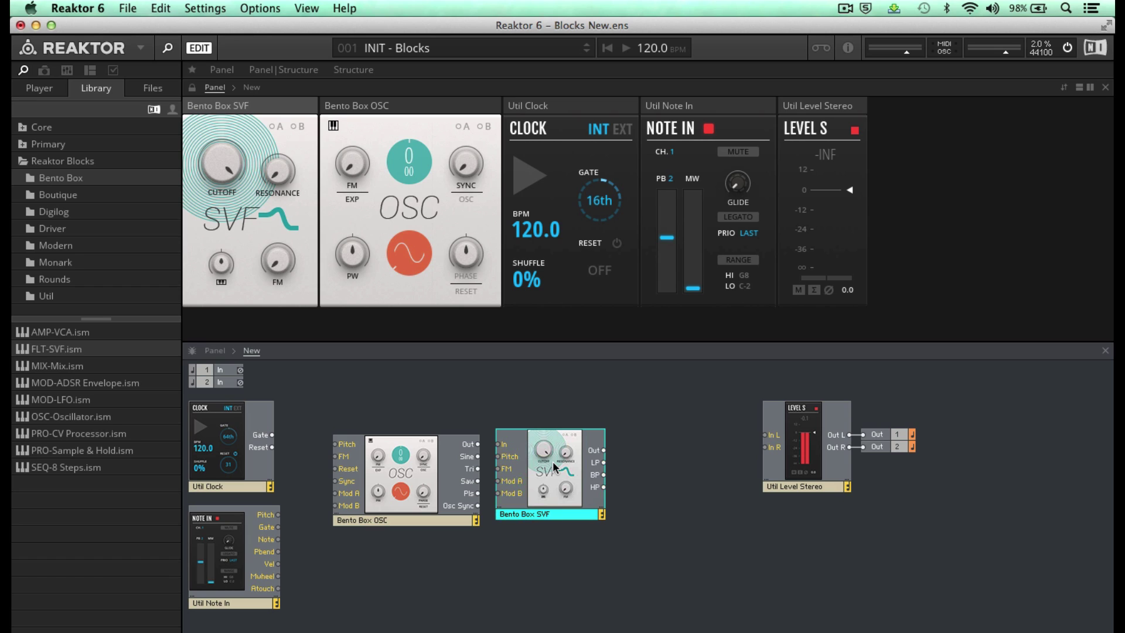
pyautogui.click(1080, 89)
pyautogui.click(1079, 88)
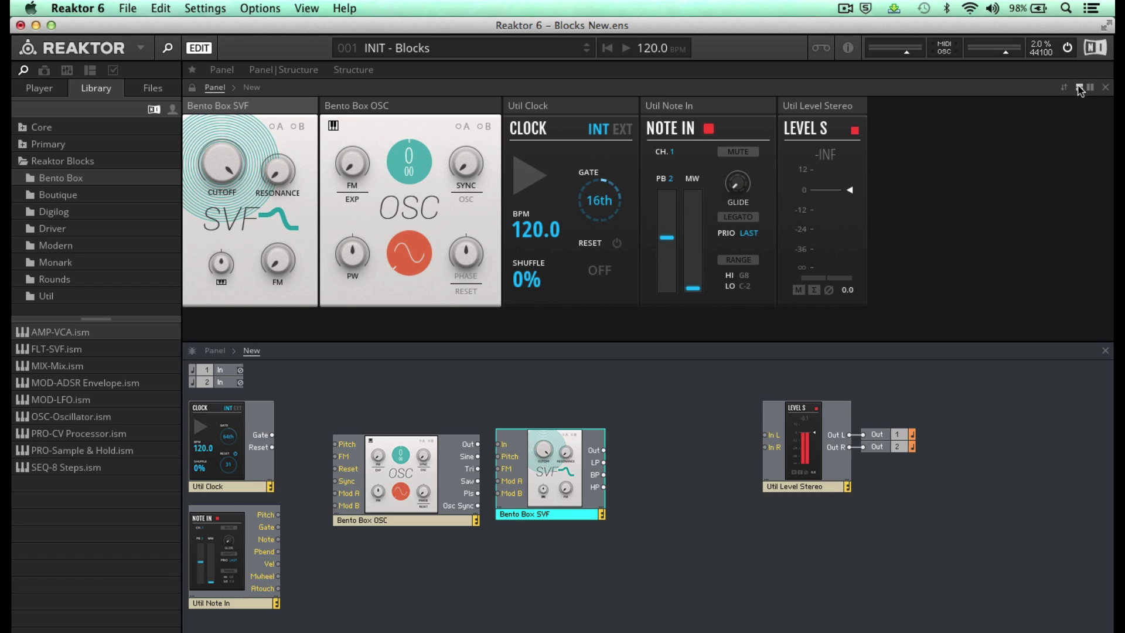
pyautogui.click(1080, 89)
pyautogui.click(1080, 89)
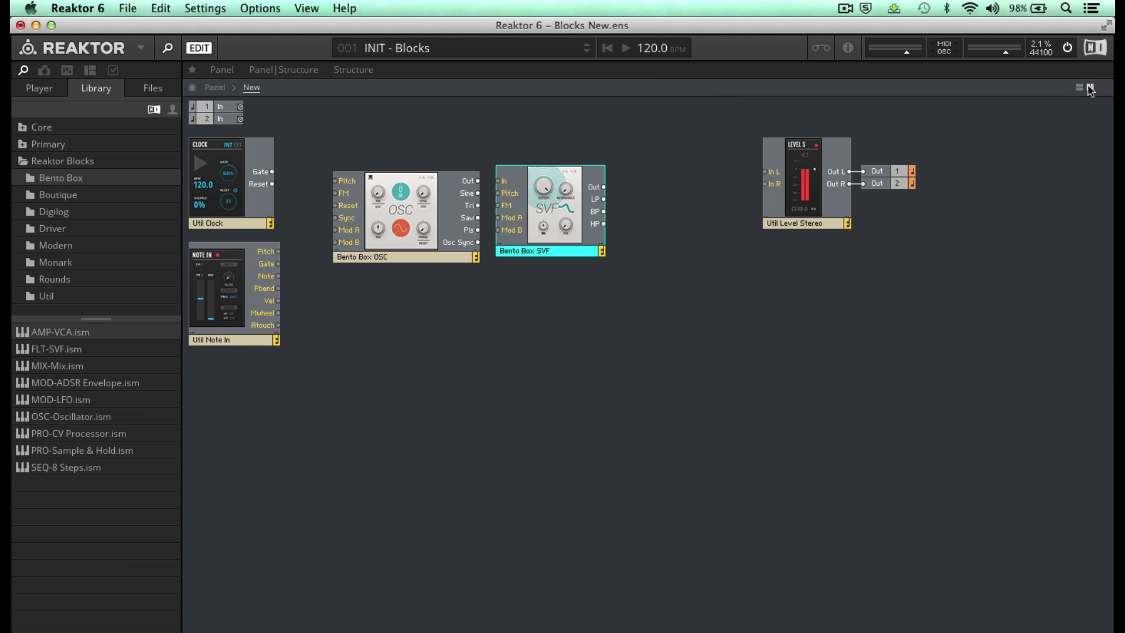
pyautogui.click(1081, 89)
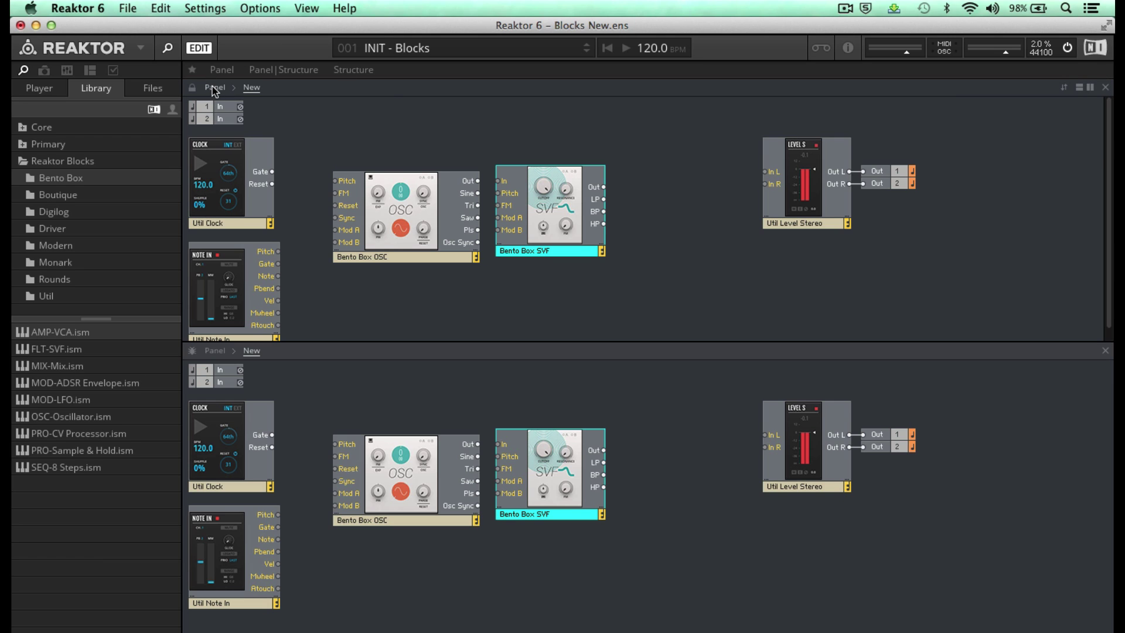
pyautogui.click(215, 88)
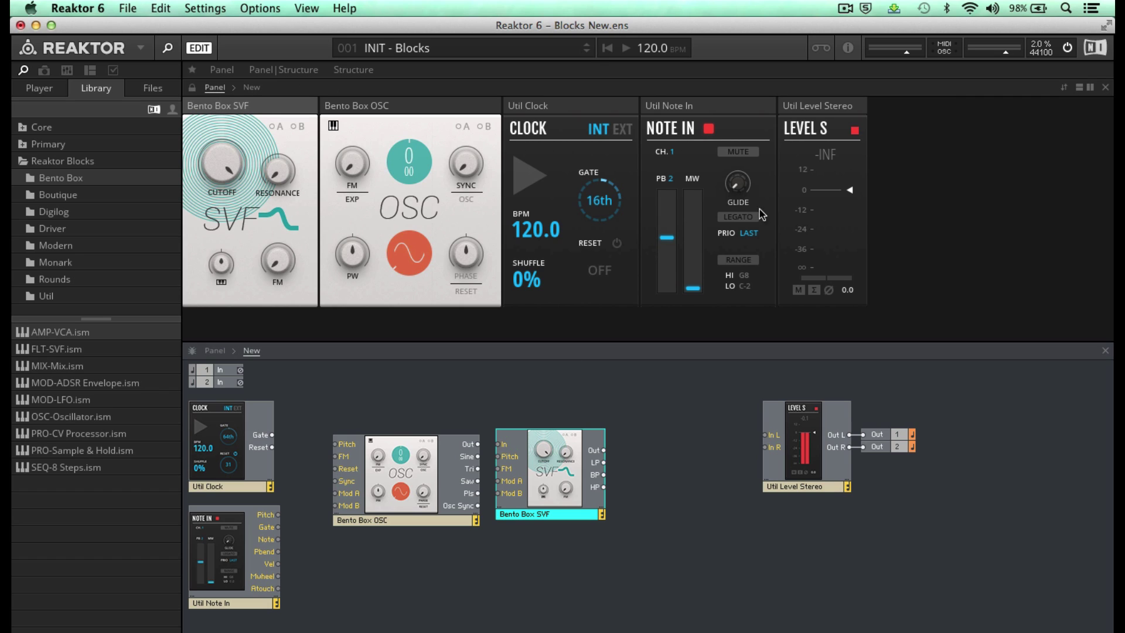
pyautogui.click(1082, 88)
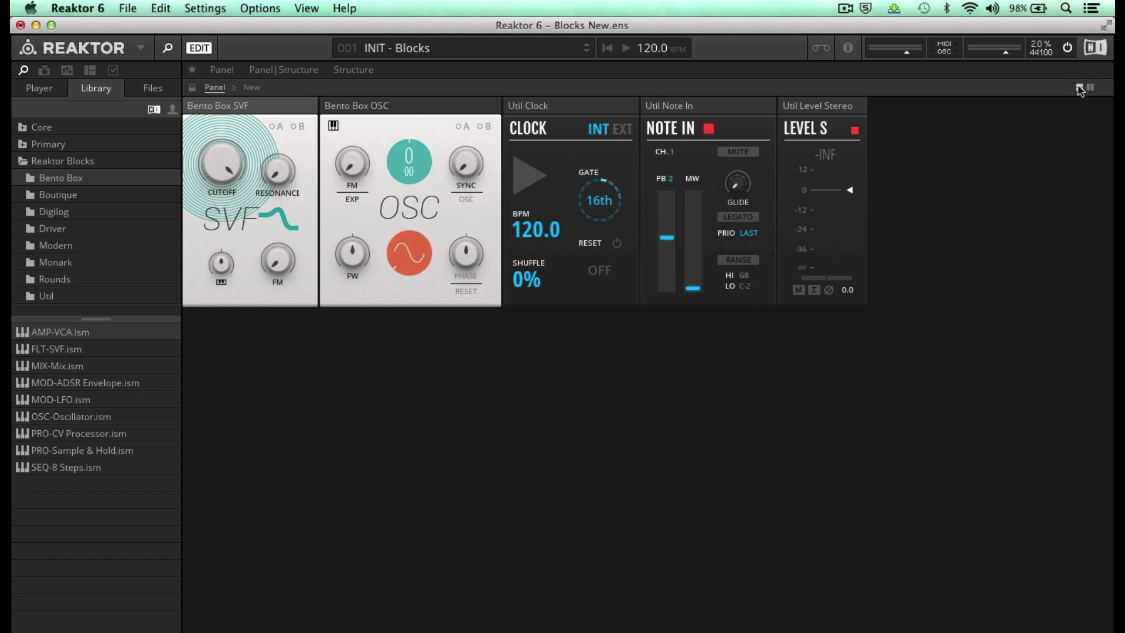
# - Reopen the split view and place the Bento Box OSC, then SVF, panels after Level S
pyautogui.click(1080, 88)
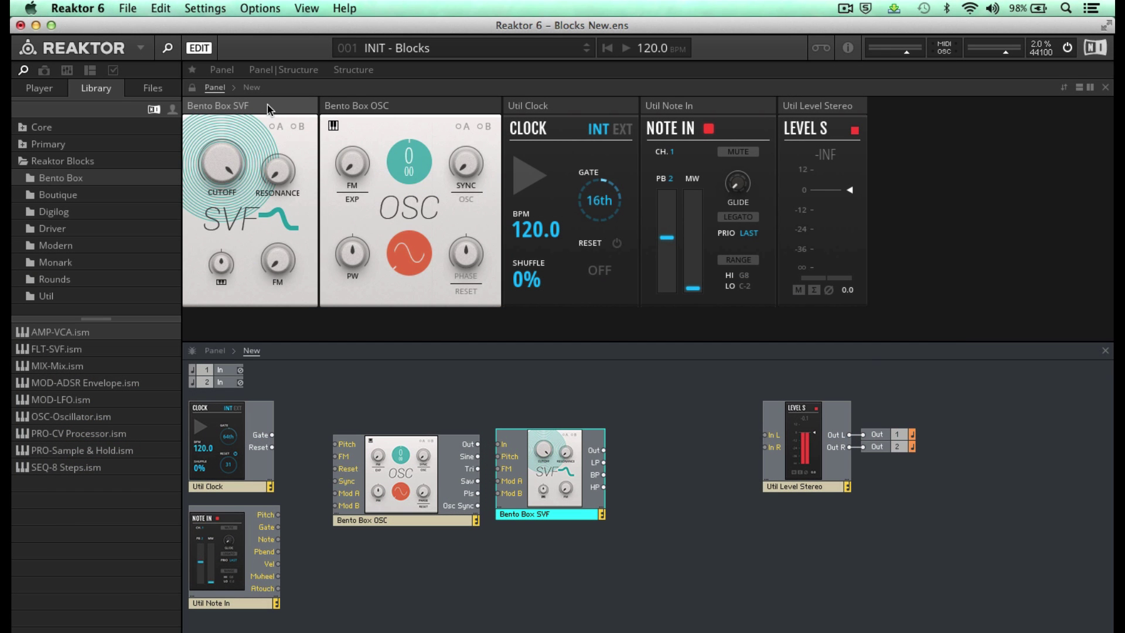
pyautogui.moveTo(253, 109); pyautogui.dragTo(252, 316)
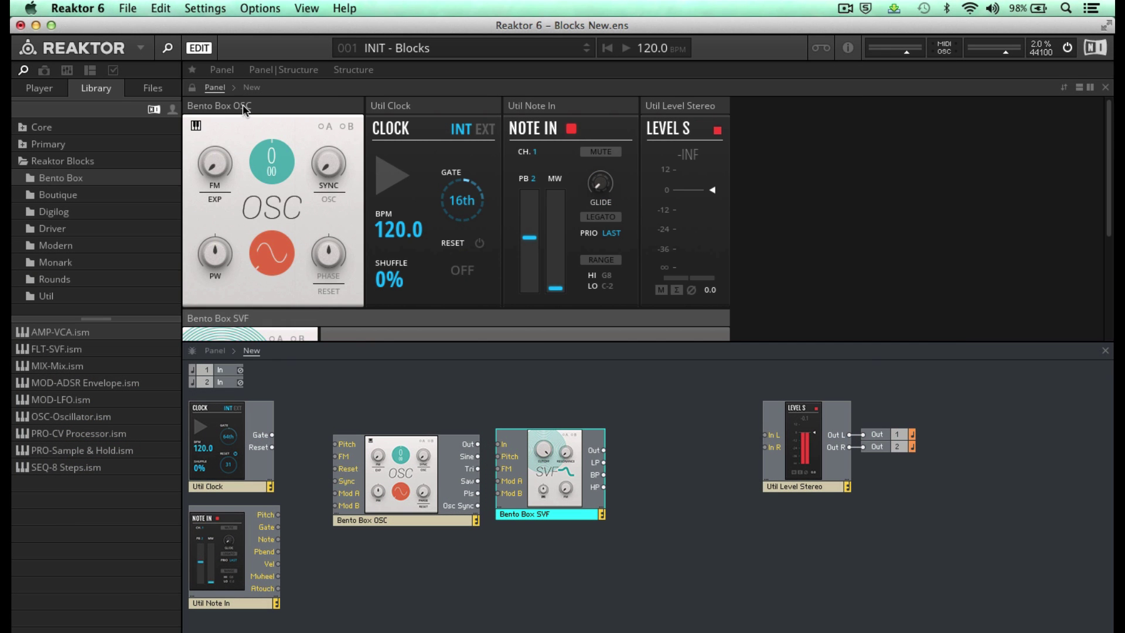
pyautogui.moveTo(249, 105); pyautogui.dragTo(389, 343)
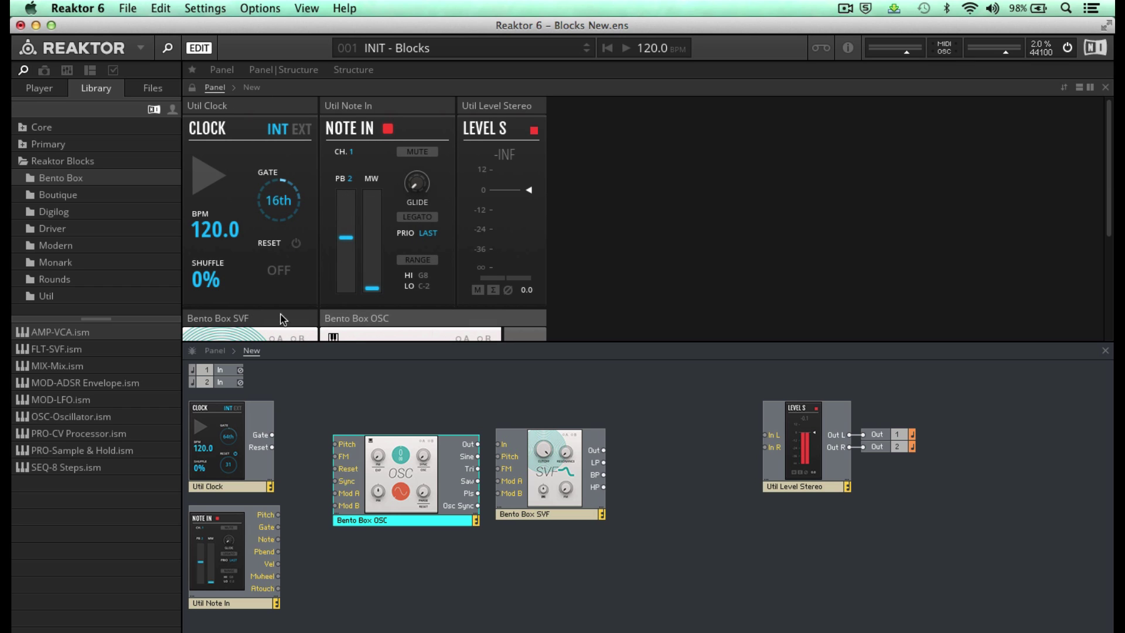
pyautogui.moveTo(344, 319); pyautogui.dragTo(613, 132)
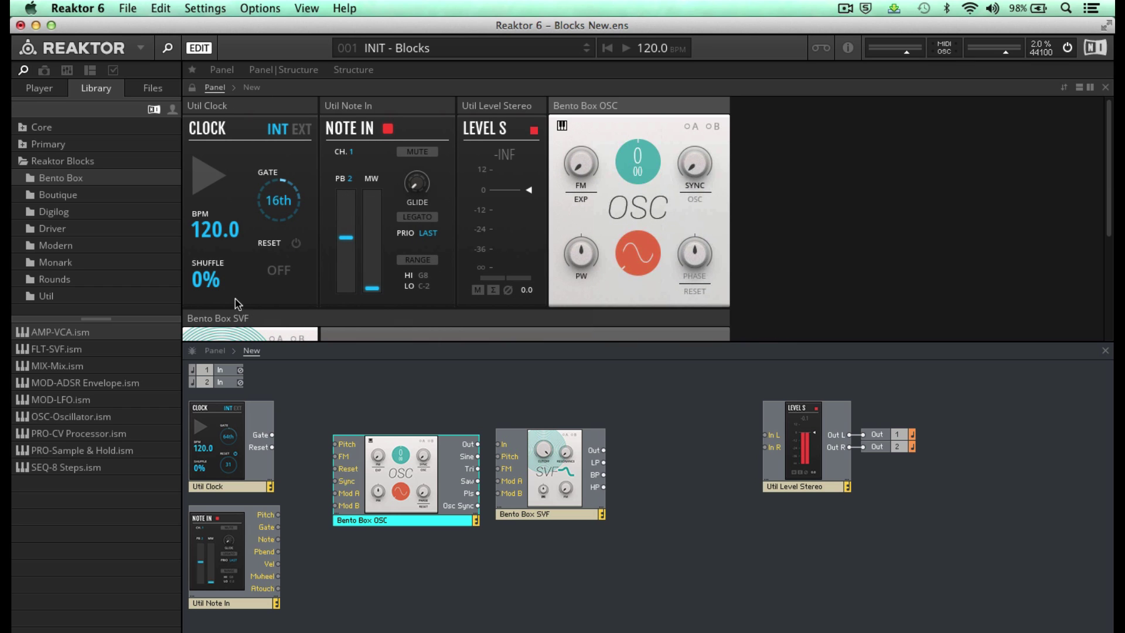
pyautogui.click(262, 319)
pyautogui.moveTo(261, 319); pyautogui.dragTo(808, 120)
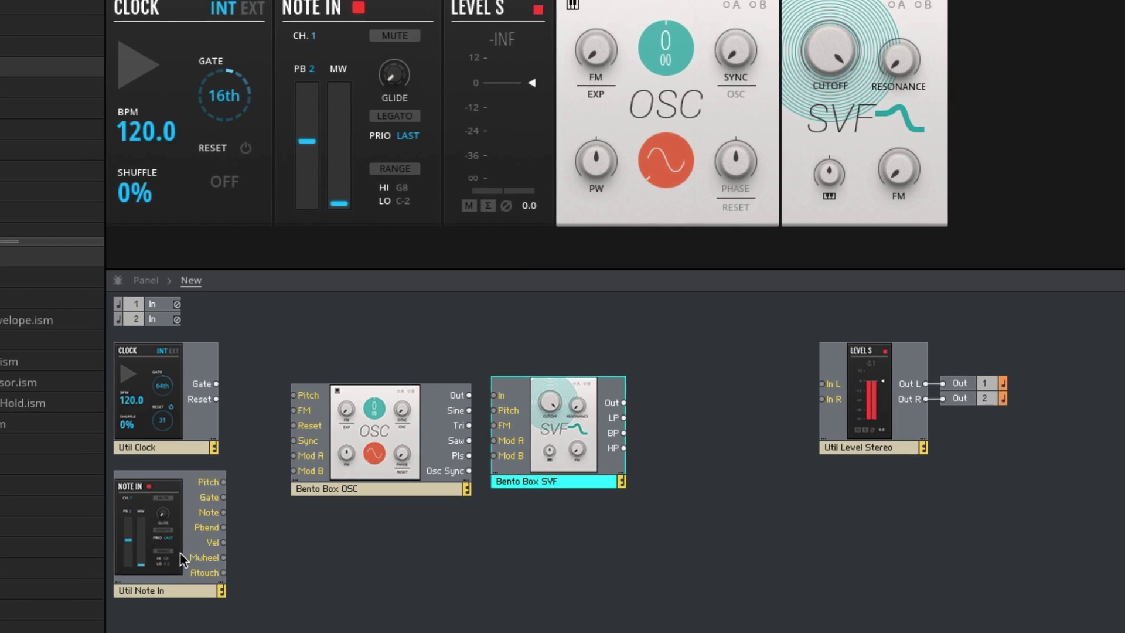
# - Cable Note In Pitch to OSC, OSC to SVF, SVF to Level Stereo L/R; lower level to -22.9
pyautogui.click(228, 595)
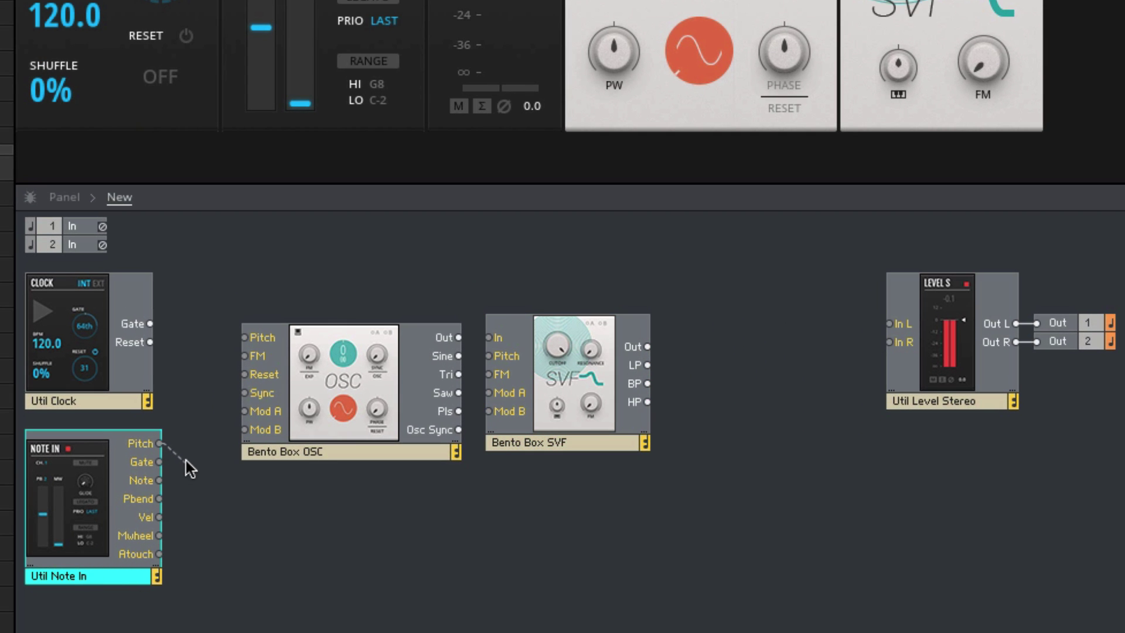
pyautogui.moveTo(195, 383); pyautogui.dragTo(247, 336)
pyautogui.moveTo(494, 332); pyautogui.dragTo(495, 336)
pyautogui.moveTo(669, 345); pyautogui.dragTo(890, 324)
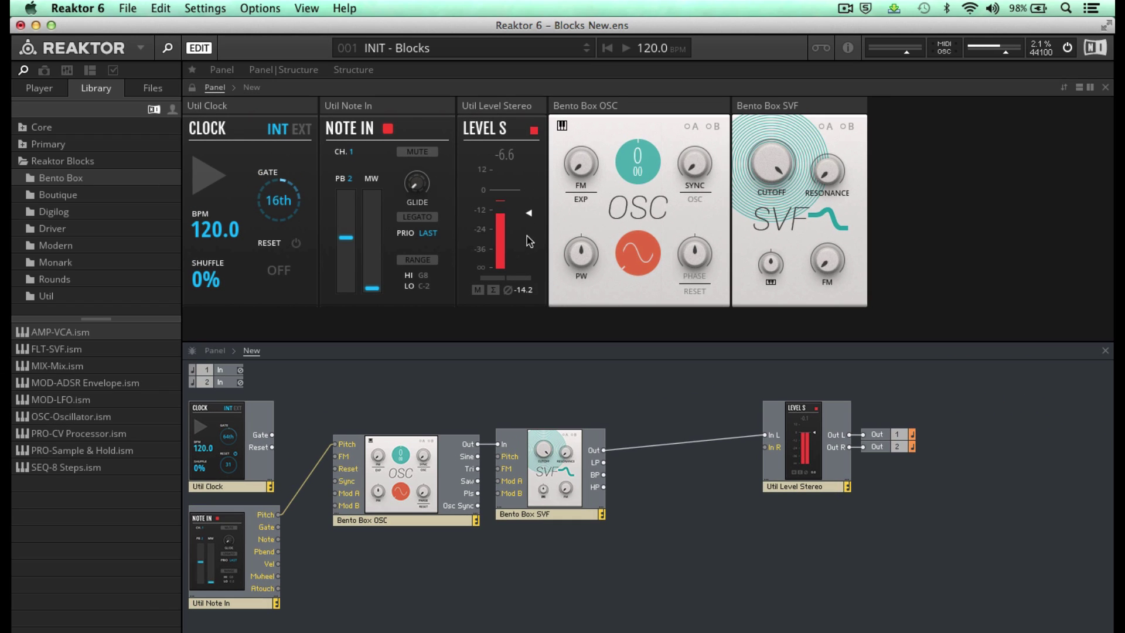
pyautogui.moveTo(529, 241); pyautogui.dragTo(532, 293)
pyautogui.moveTo(604, 449); pyautogui.dragTo(765, 451)
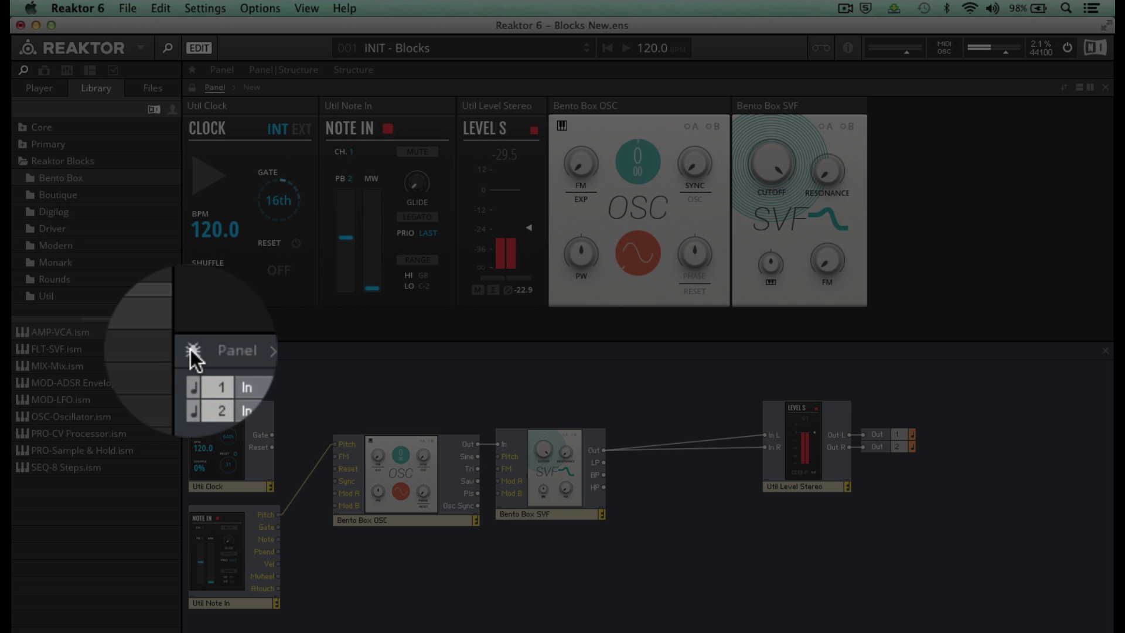
# - Delete the SVF-to-In L wire with the Delete key and the SVF-to-In R wire via Delete Wire
pyautogui.moveTo(307, 480)
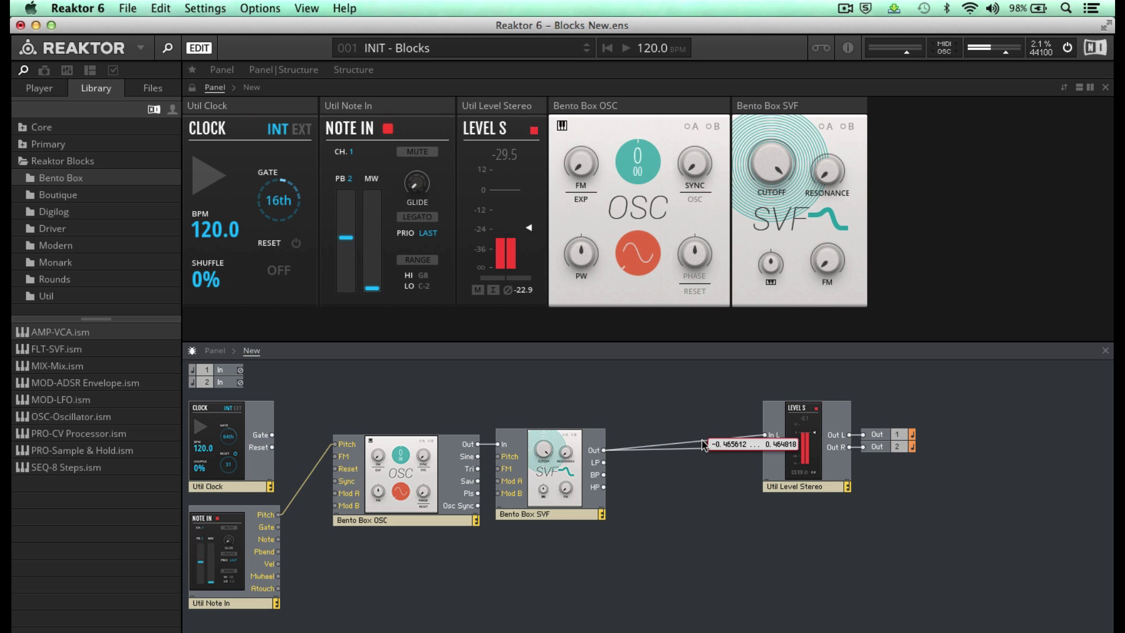
pyautogui.click(703, 443)
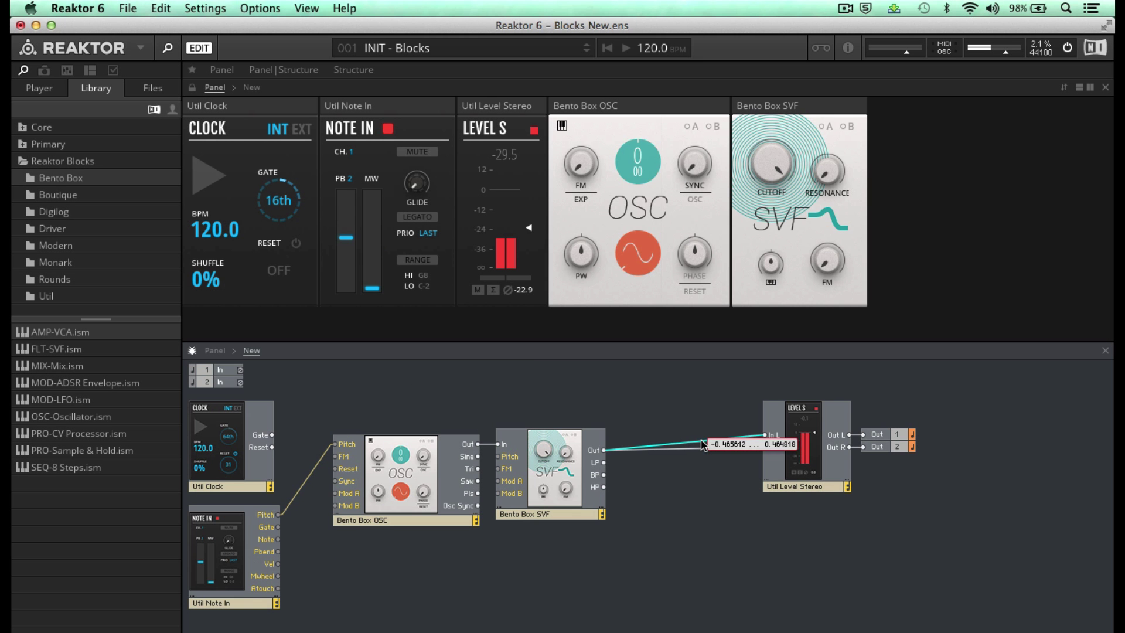
pyautogui.press('Delete')
pyautogui.rightClick(682, 449)
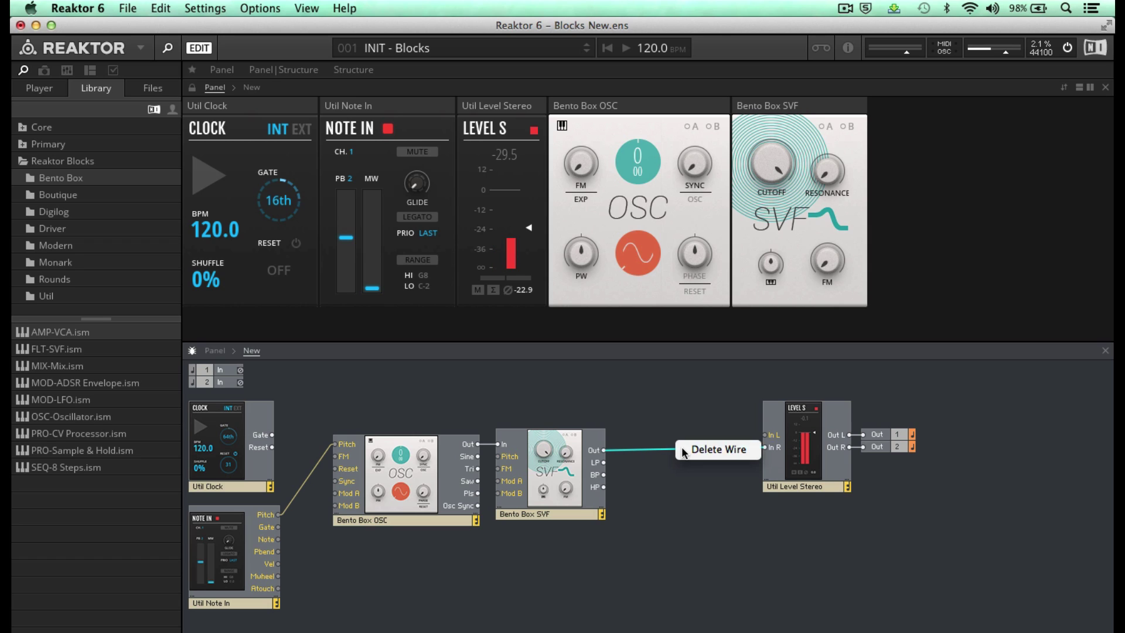
pyautogui.click(712, 450)
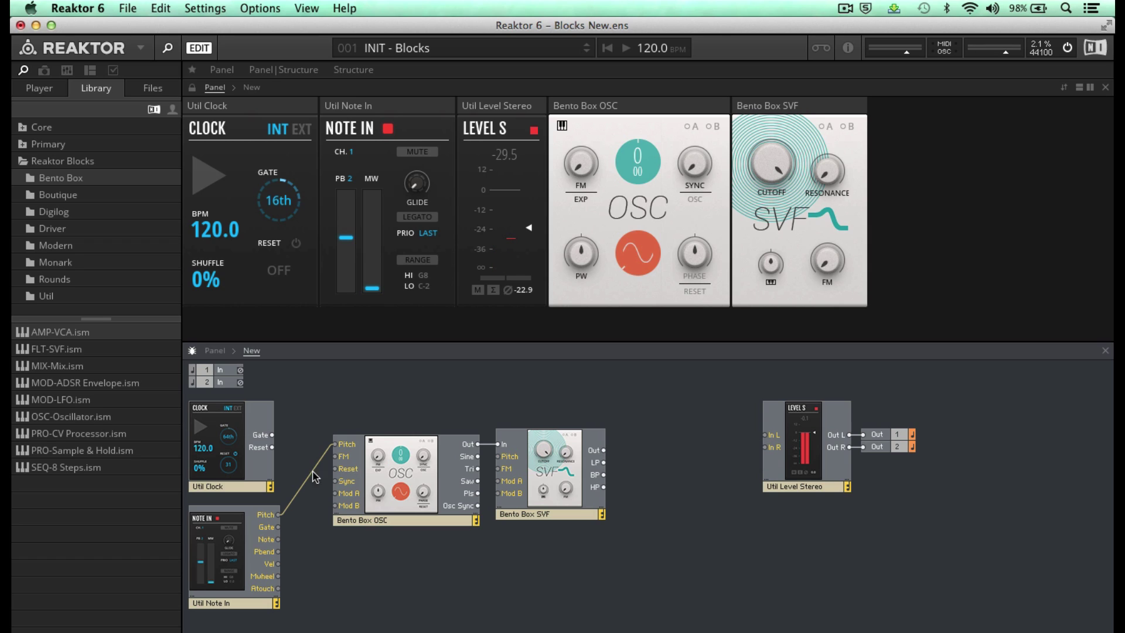
pyautogui.moveTo(308, 477)
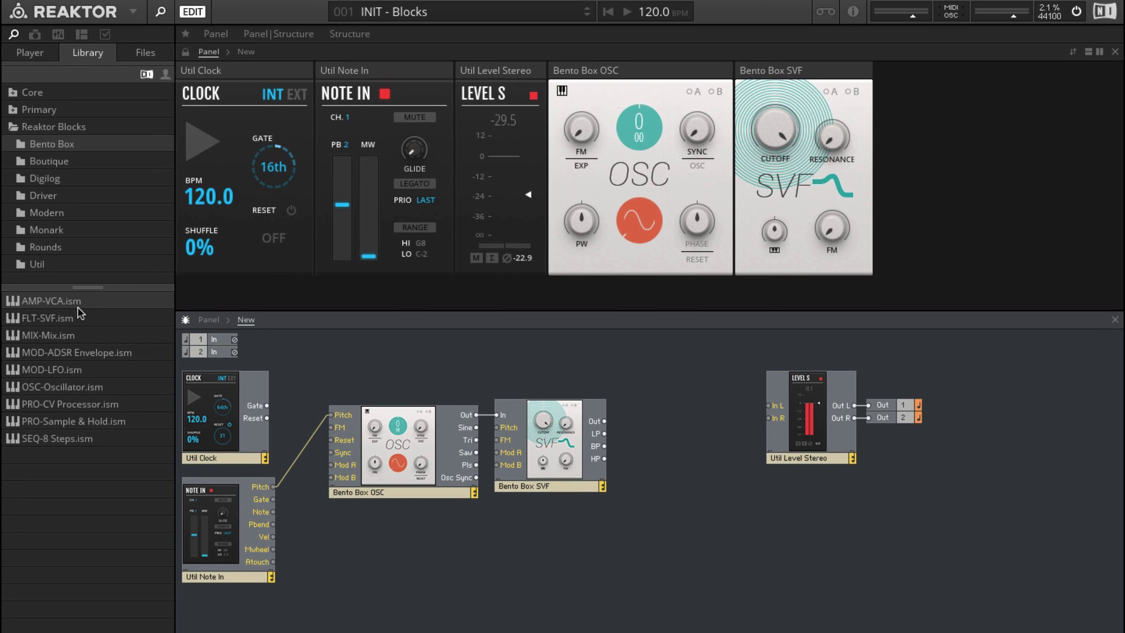
# - Place a Bento Box VCA after the SVF and wire its output to both Level Stereo inputs
pyautogui.moveTo(76, 301); pyautogui.dragTo(655, 452)
pyautogui.moveTo(684, 507); pyautogui.dragTo(676, 481)
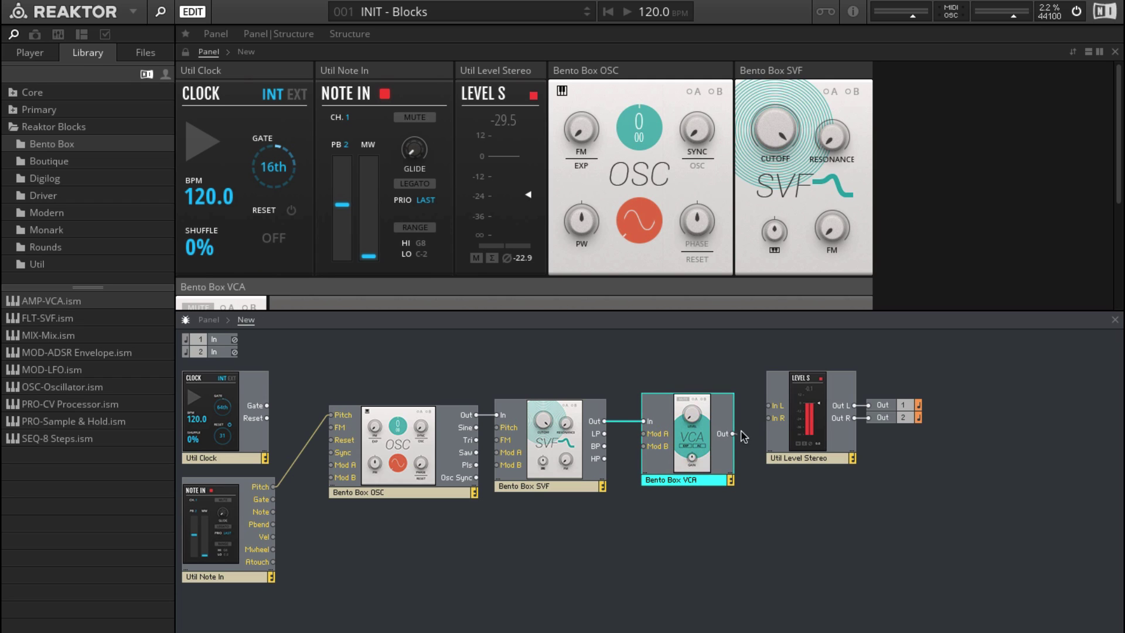
pyautogui.moveTo(733, 433); pyautogui.dragTo(768, 417)
# - Add an ADSR gated by Note In Gate, feed it to VCA Mod A, and move the VCA panel to the top row
pyautogui.moveTo(69, 356); pyautogui.dragTo(640, 543)
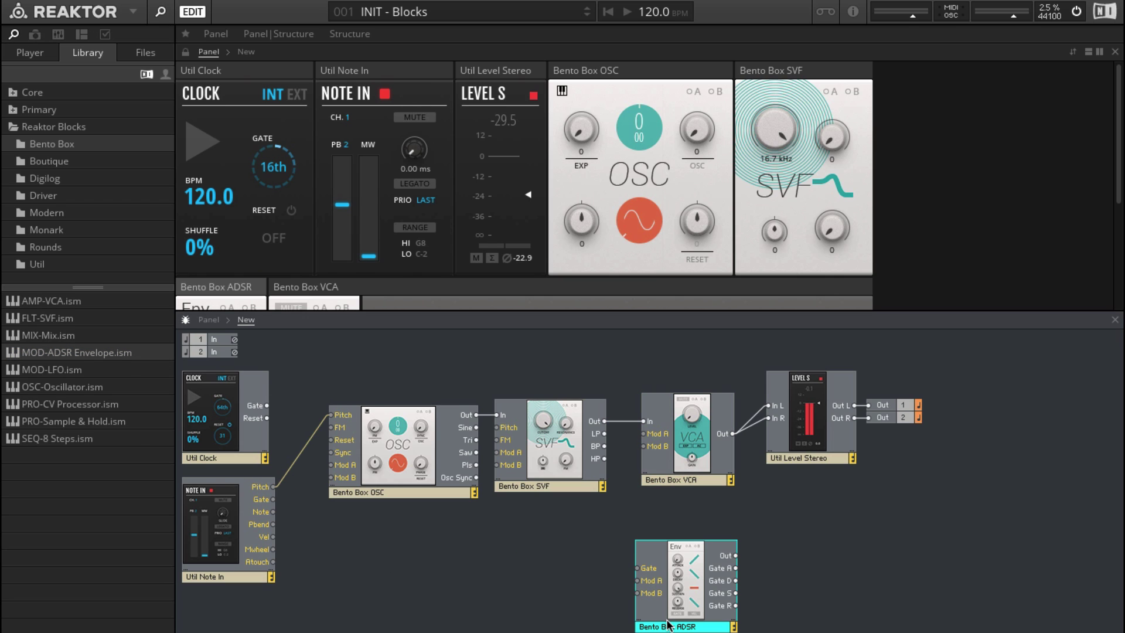
pyautogui.moveTo(668, 626); pyautogui.dragTo(542, 616)
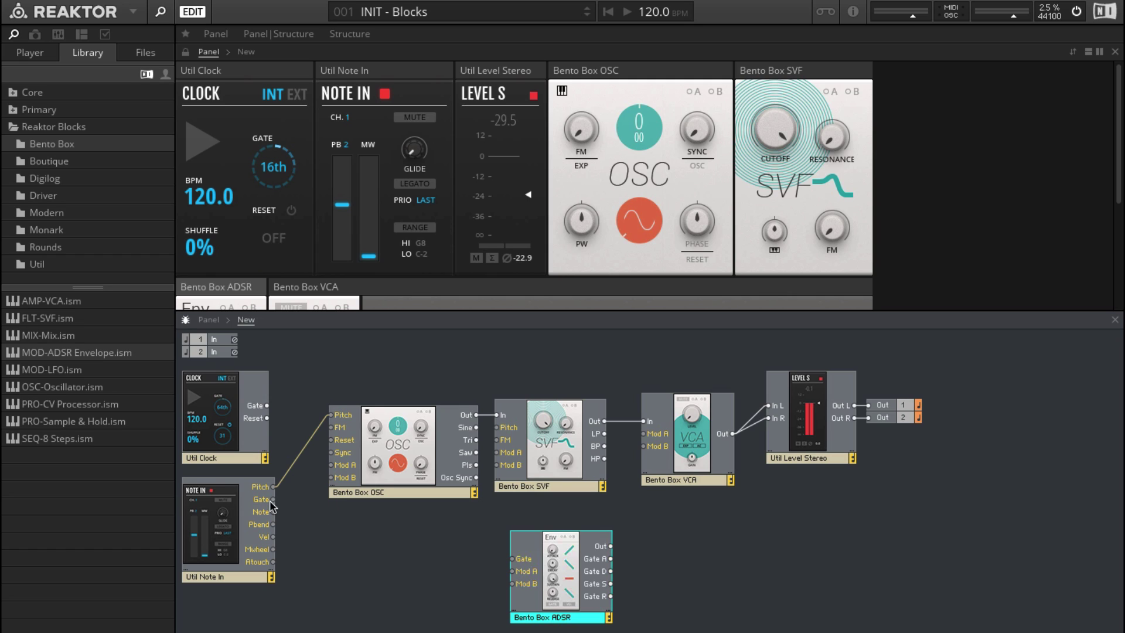
pyautogui.moveTo(271, 500); pyautogui.dragTo(527, 526)
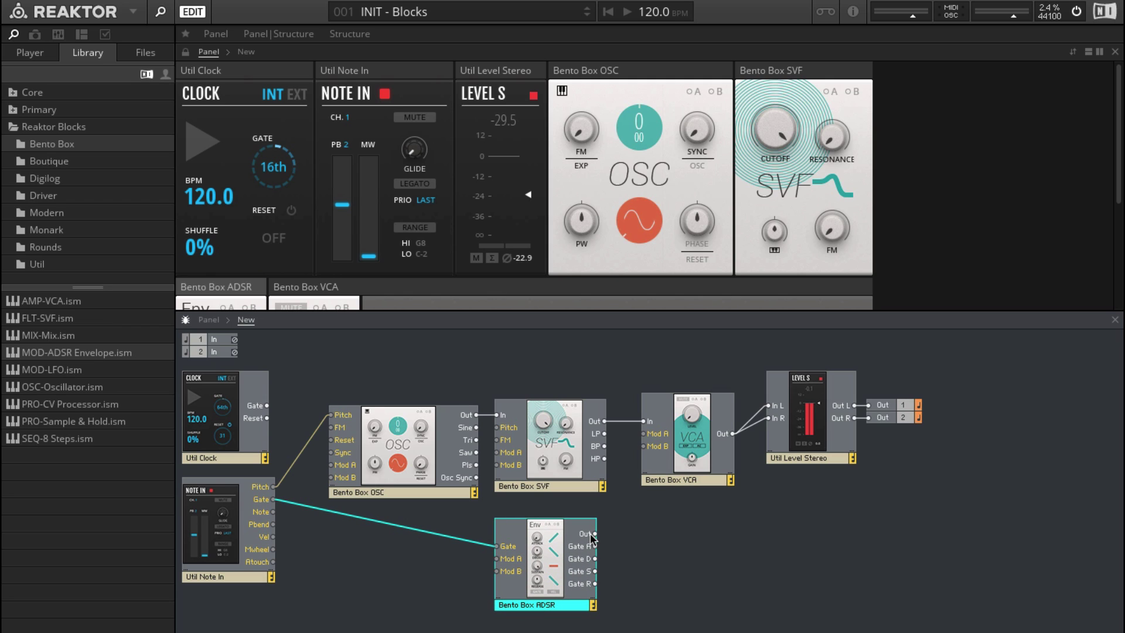
pyautogui.moveTo(605, 535); pyautogui.dragTo(652, 439)
pyautogui.moveTo(620, 489)
pyautogui.moveTo(285, 287); pyautogui.dragTo(892, 71)
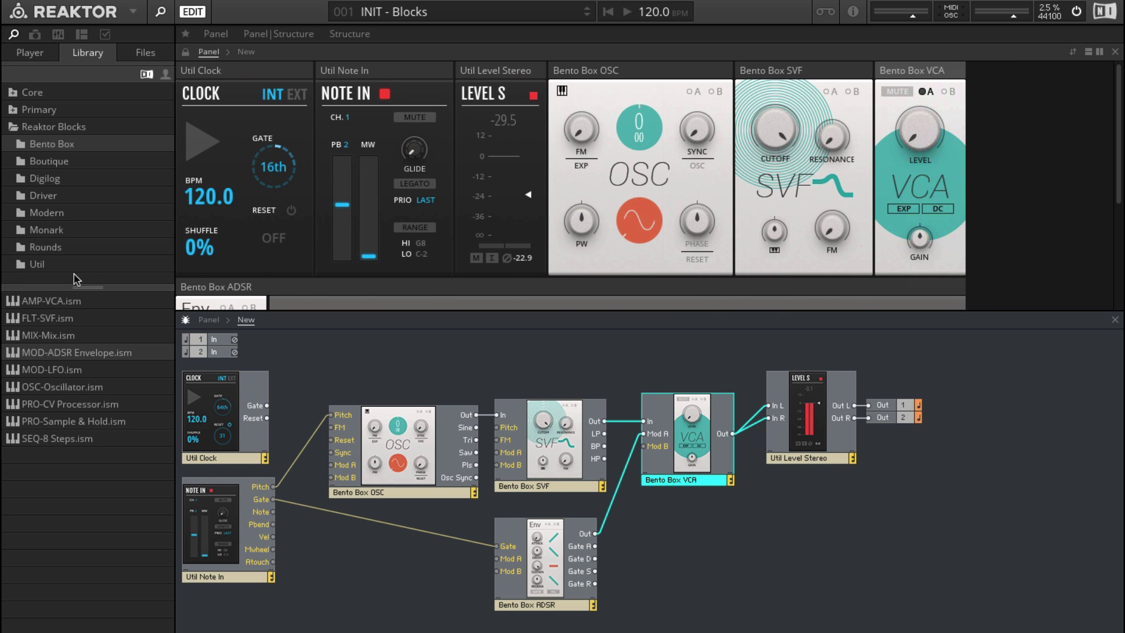
# - Move the ADSR panel into the top row and rename the module 'Amp Env'
pyautogui.moveTo(191, 286); pyautogui.dragTo(926, 70)
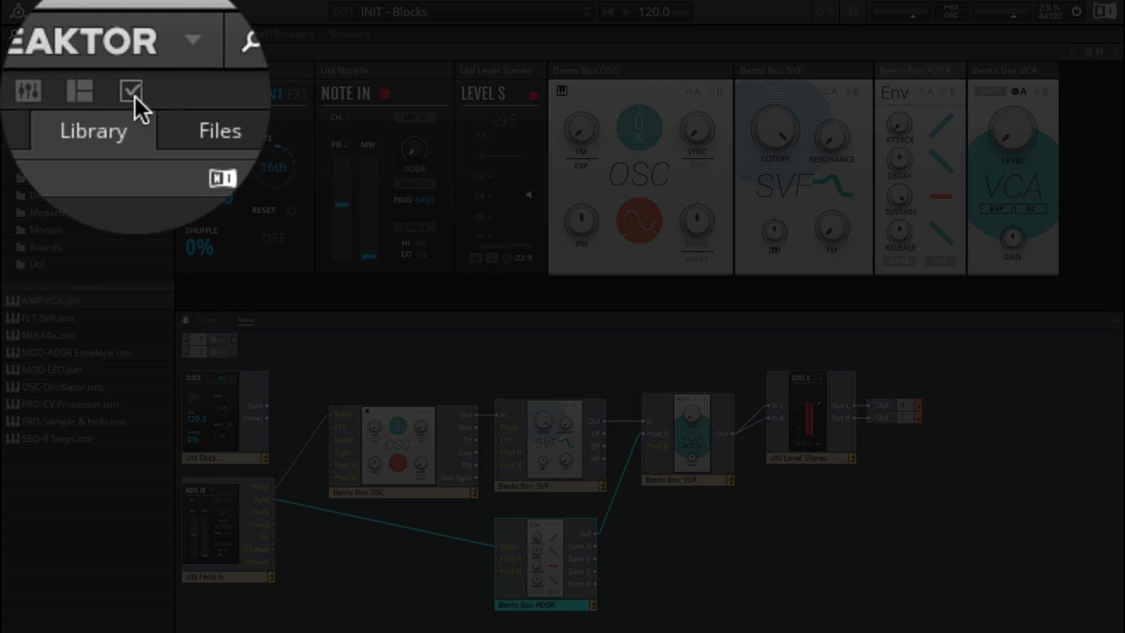
pyautogui.click(105, 34)
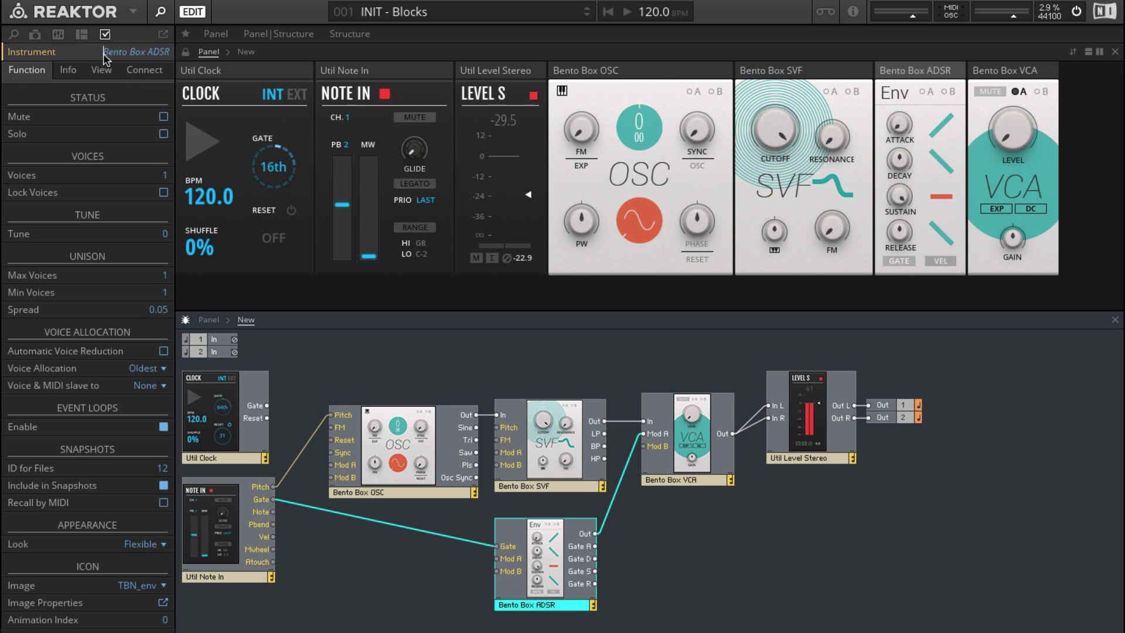
pyautogui.moveTo(104, 51); pyautogui.dragTo(171, 59)
pyautogui.write('Amp Env')
pyautogui.press('Return')
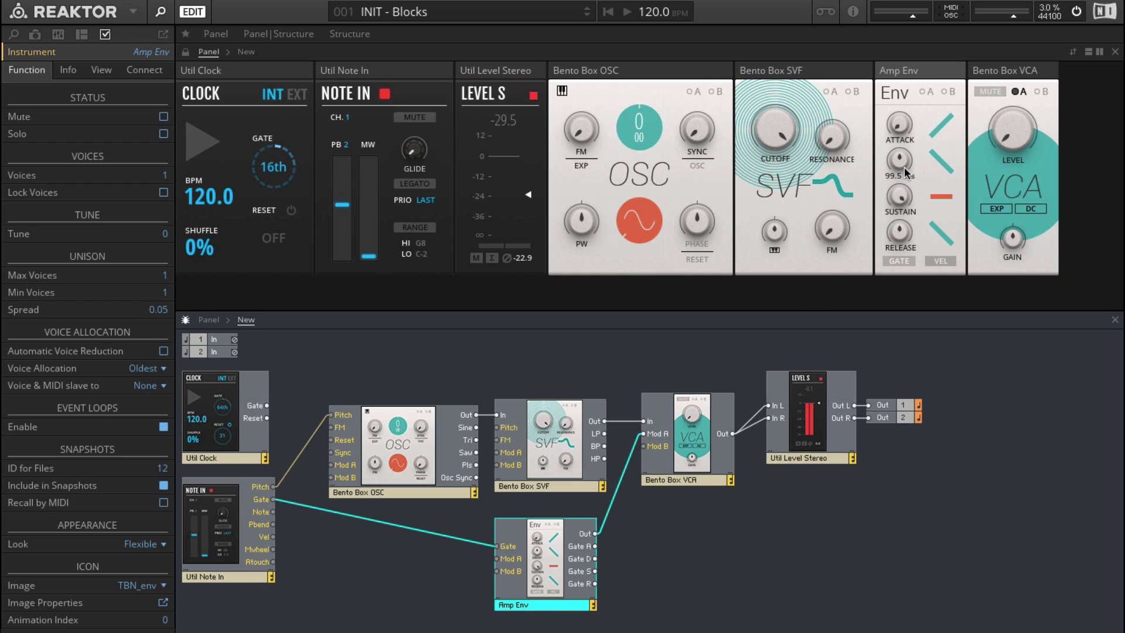
# - Try nudging the VCA level slider
pyautogui.moveTo(1030, 142)
pyautogui.moveTo(1031, 143)
pyautogui.mouseDown()
pyautogui.moveTo(1031, 124)
pyautogui.moveTo(1024, 142)
pyautogui.mouseUp()
pyautogui.moveTo(908, 142)
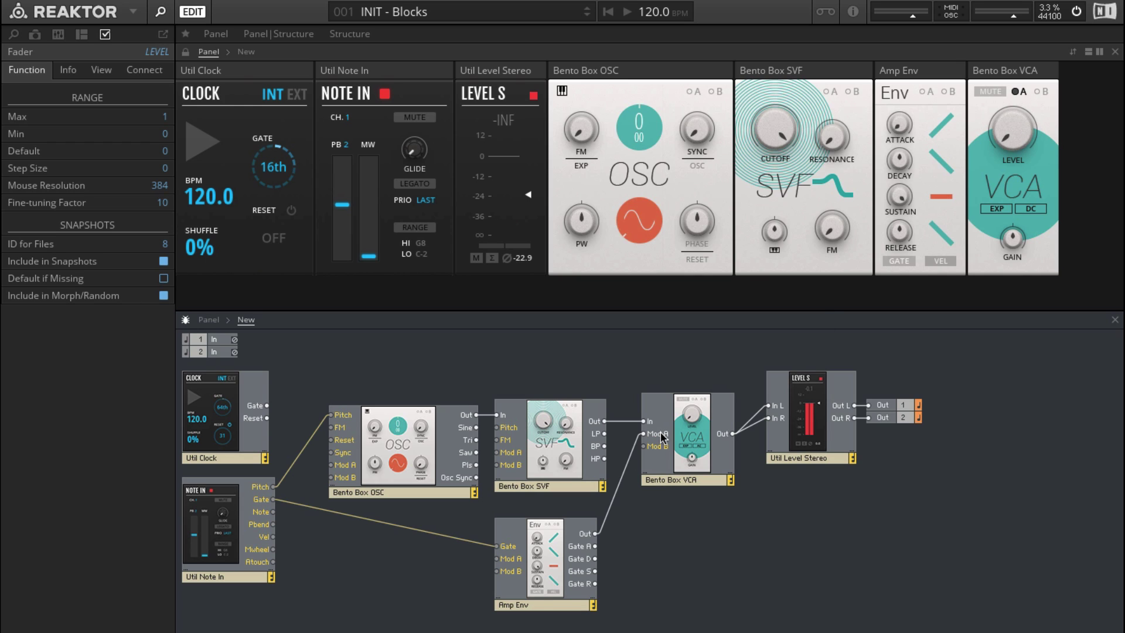
# - Enable the VCA's Mod A, briefly toggle the SVF's Mod A, and set the VCA LEVEL modulation amount
pyautogui.click(1019, 94)
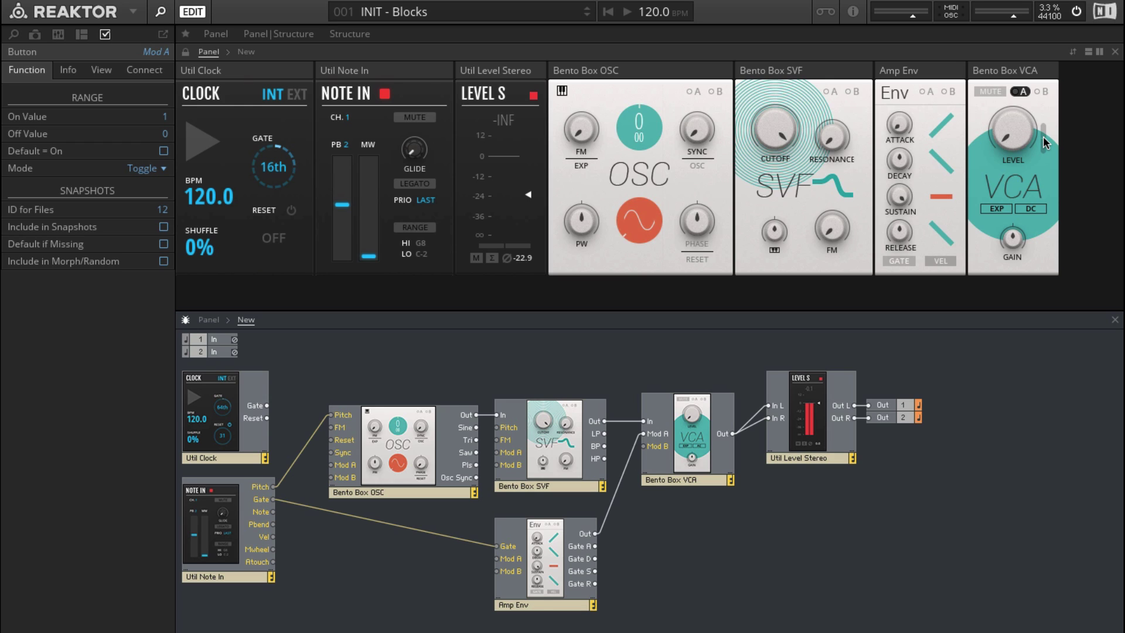
pyautogui.click(930, 93)
pyautogui.click(830, 92)
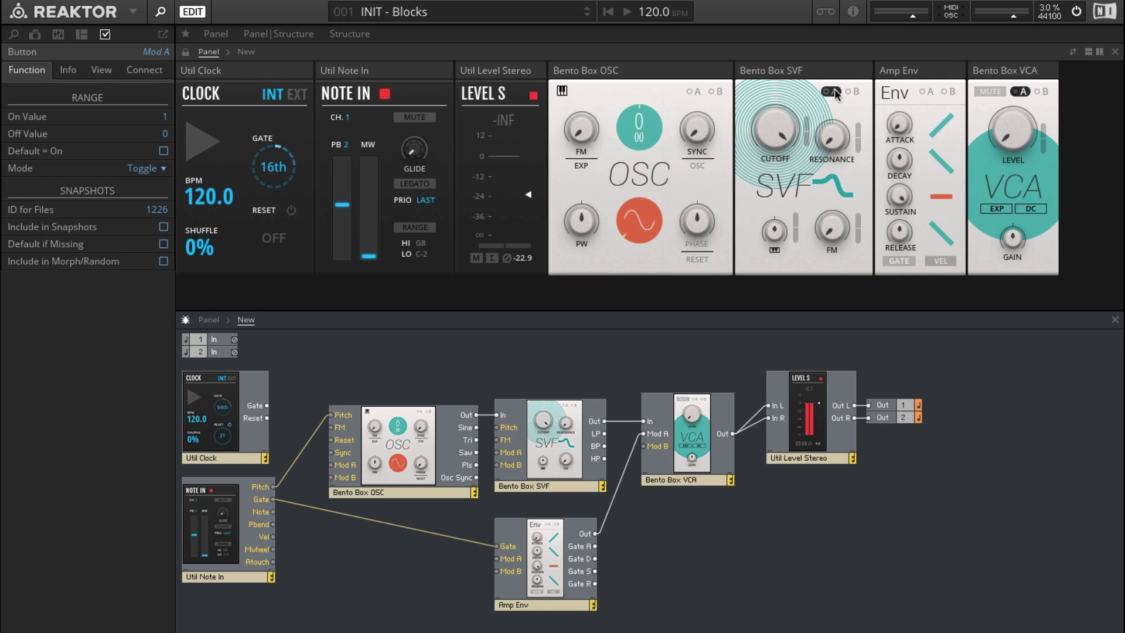
pyautogui.click(835, 90)
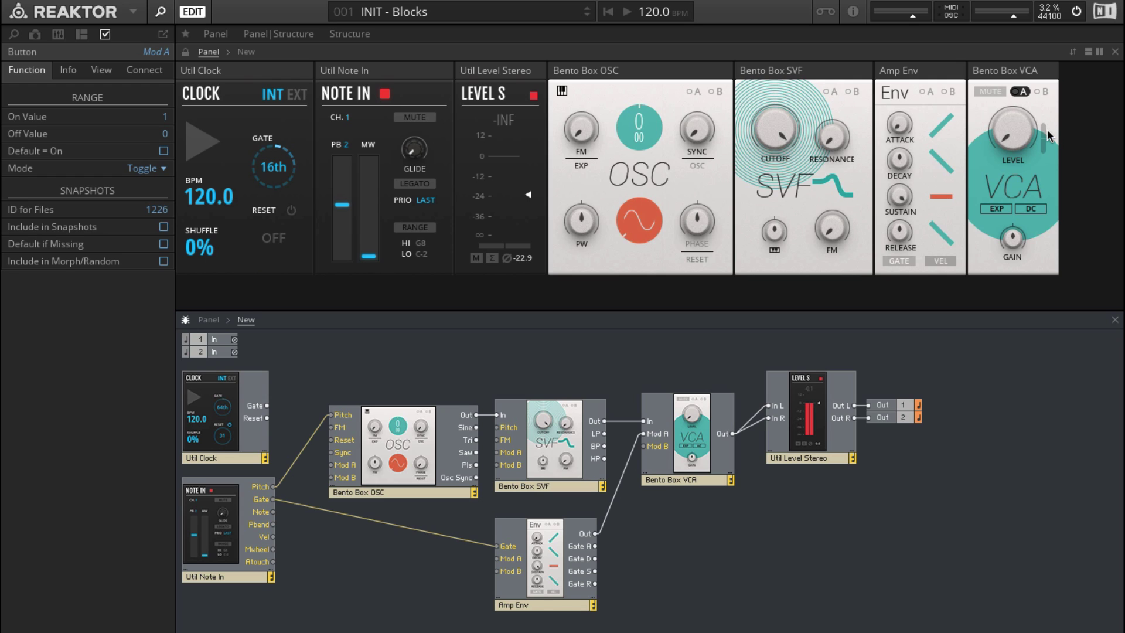
pyautogui.moveTo(1046, 135); pyautogui.dragTo(1049, 49)
pyautogui.moveTo(1057, 145); pyautogui.dragTo(1049, 180)
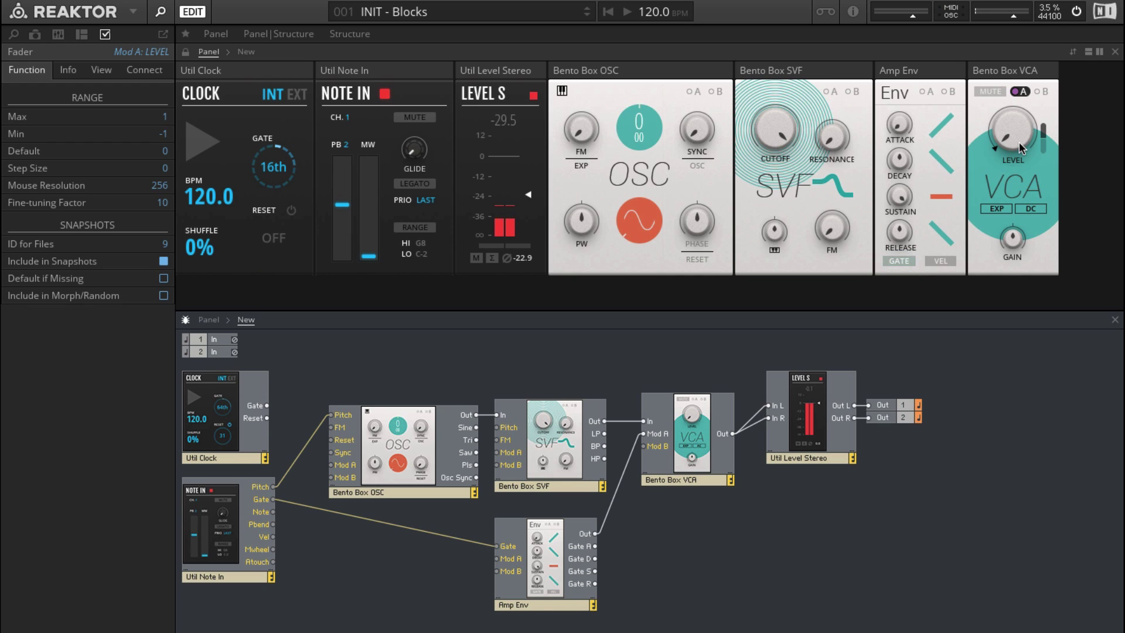
# - Set Amp Env attack to 1.24 s and release to 2.12 s, then re-toggle the VCA's Mod A
pyautogui.moveTo(902, 125); pyautogui.dragTo(902, 90)
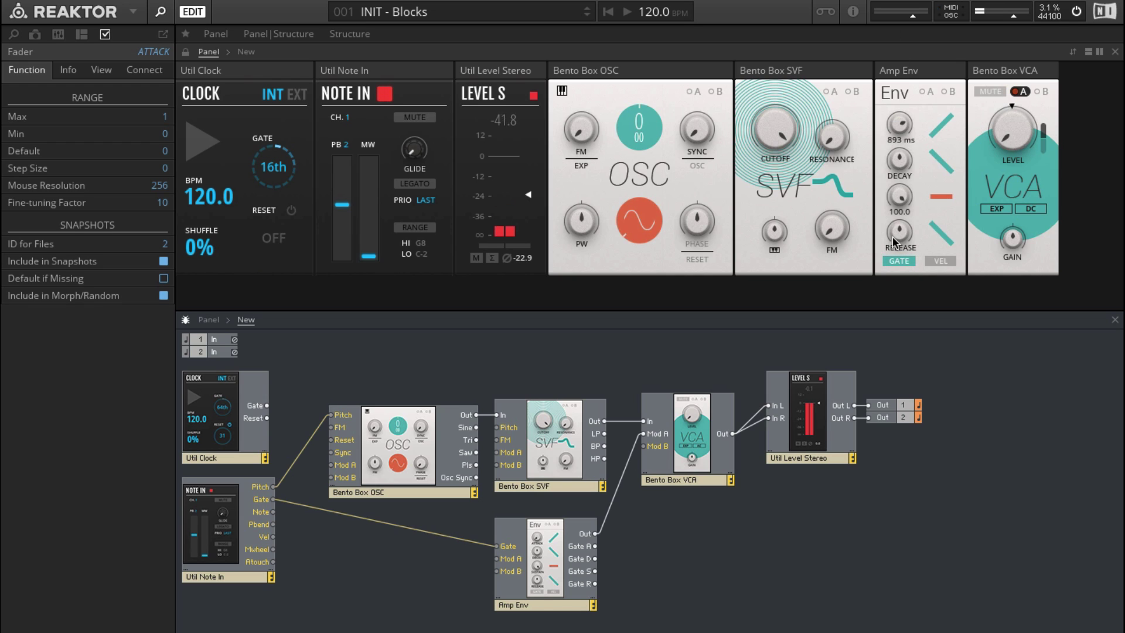
pyautogui.moveTo(900, 232); pyautogui.dragTo(902, 174)
pyautogui.click(901, 174)
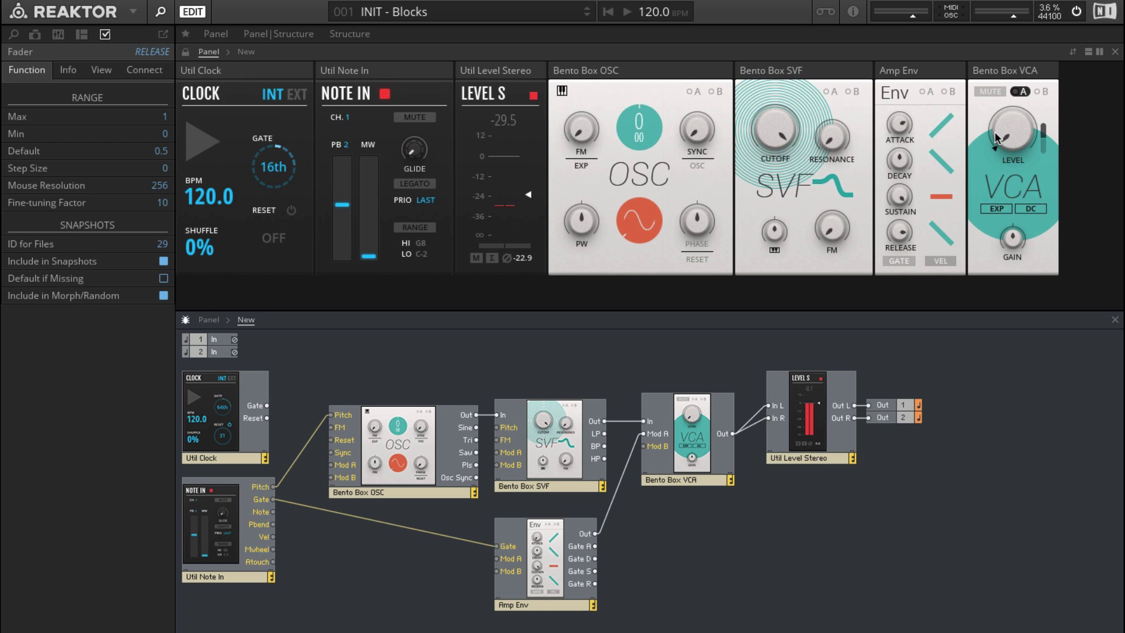
pyautogui.click(1018, 93)
pyautogui.click(1020, 93)
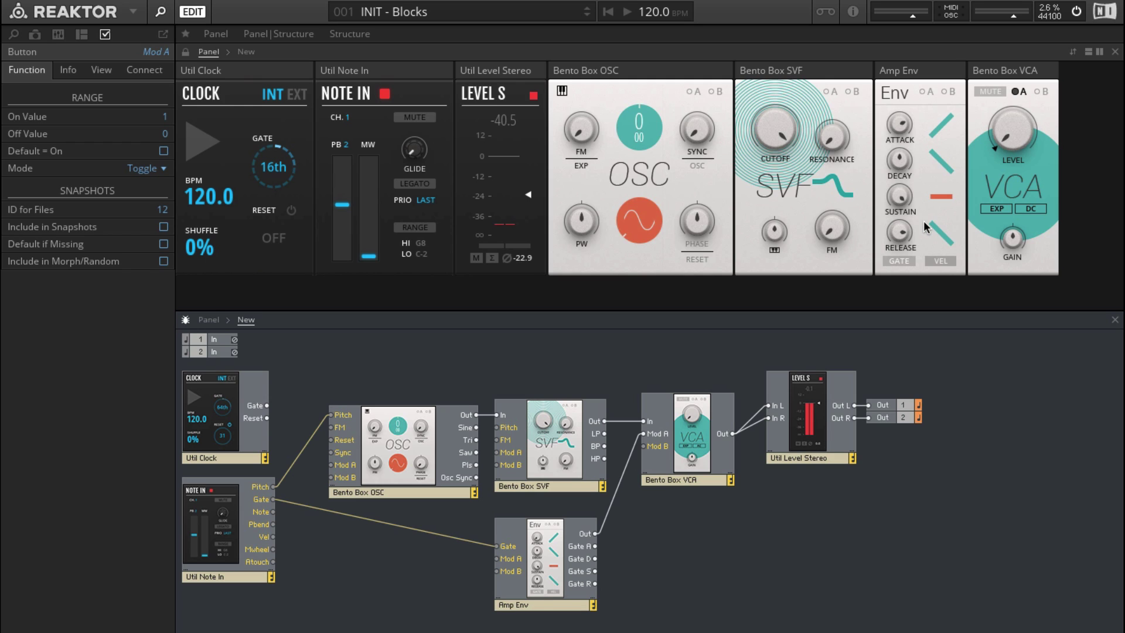
pyautogui.click(897, 259)
# - Try triangle then sine on the Bento Box OSC, raise its coarse pitch and toggle key tracking
pyautogui.click(623, 220)
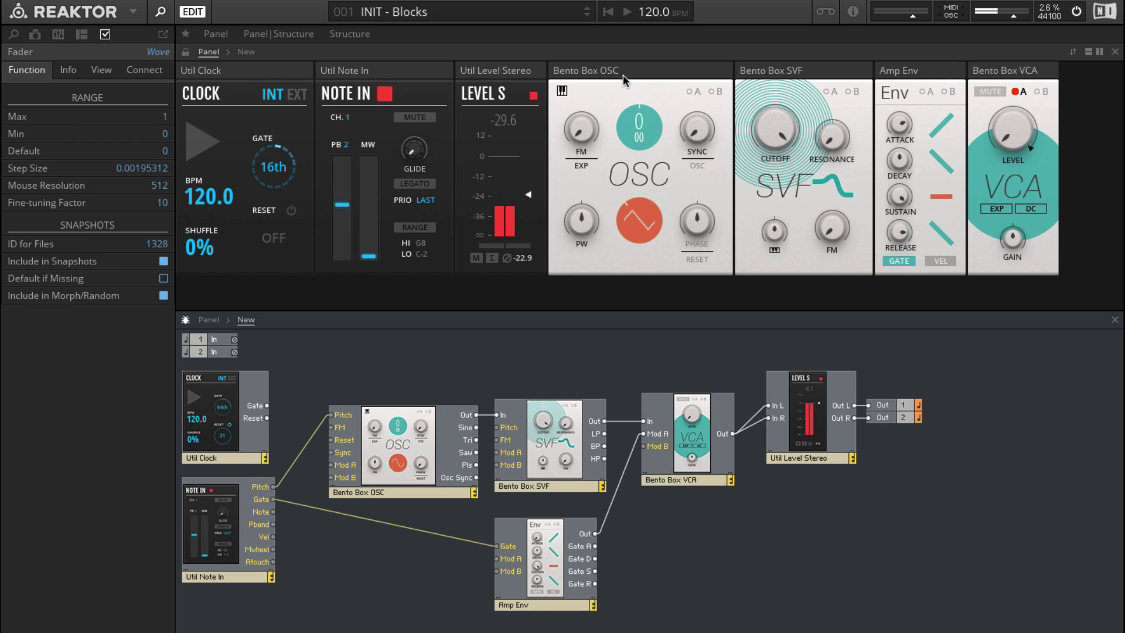
pyautogui.click(625, 212)
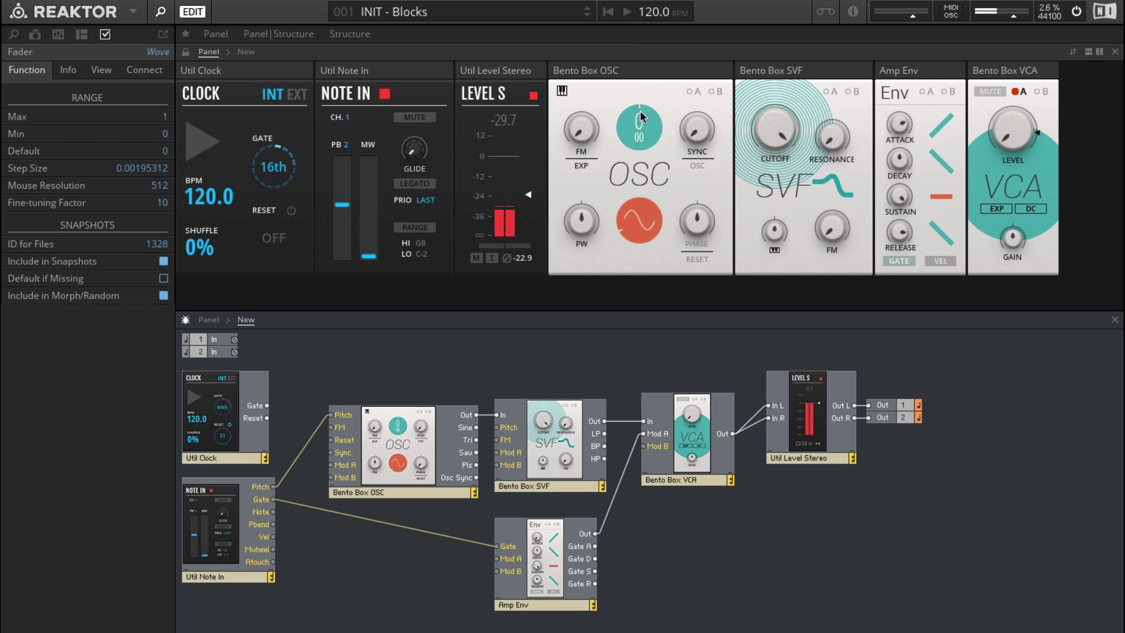
pyautogui.moveTo(641, 117); pyautogui.dragTo(640, 144)
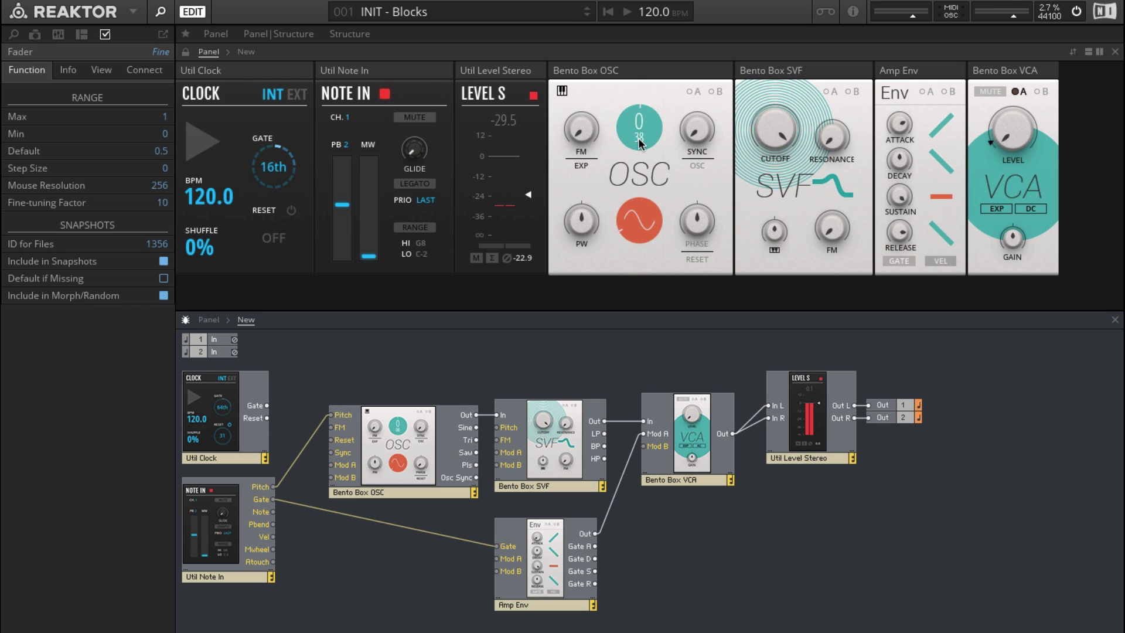
pyautogui.click(563, 92)
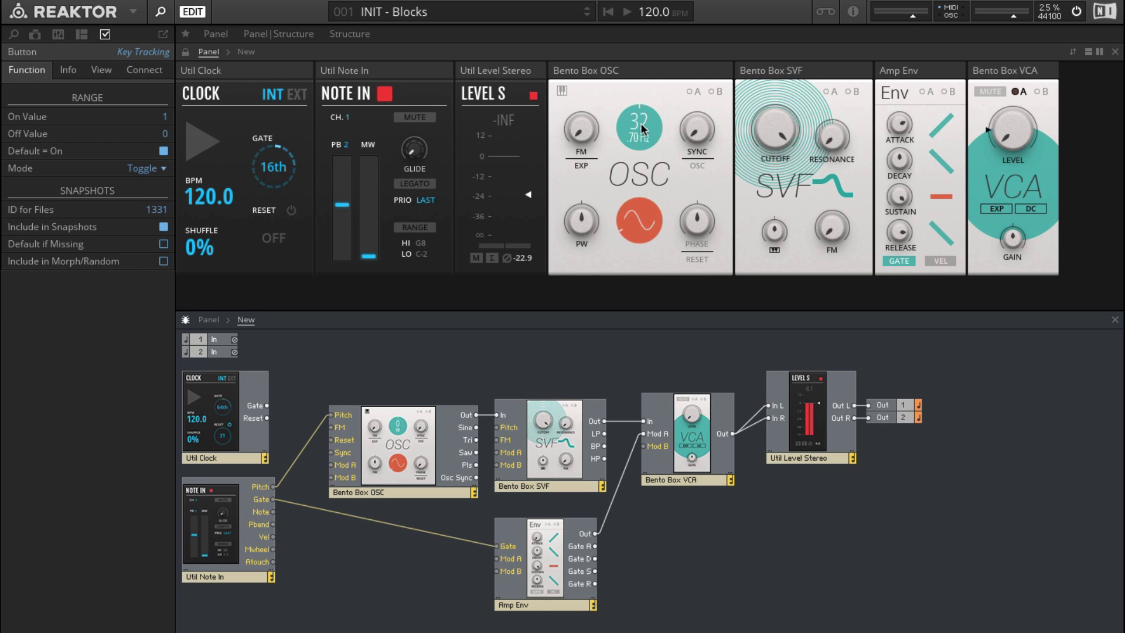
pyautogui.moveTo(641, 122)
pyautogui.mouseDown()
pyautogui.moveTo(632, 68)
pyautogui.moveTo(632, 92)
pyautogui.moveTo(644, 59)
pyautogui.moveTo(635, 125)
pyautogui.mouseUp()
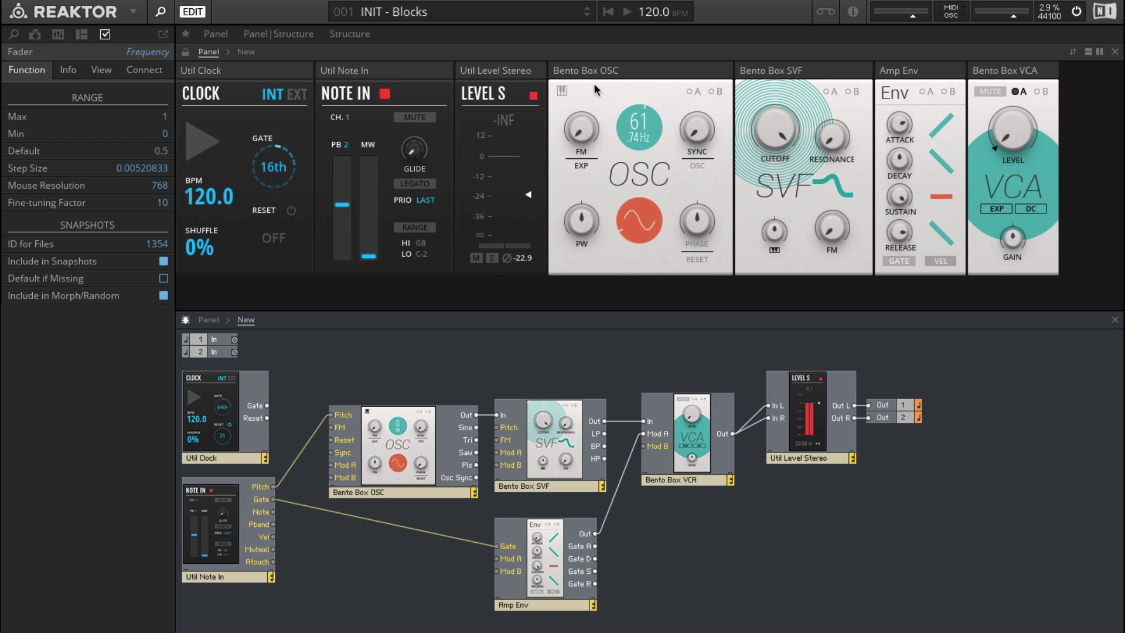
# - Set the Bento Box OSC waveform to square and drag its pulse width up
pyautogui.click(581, 223)
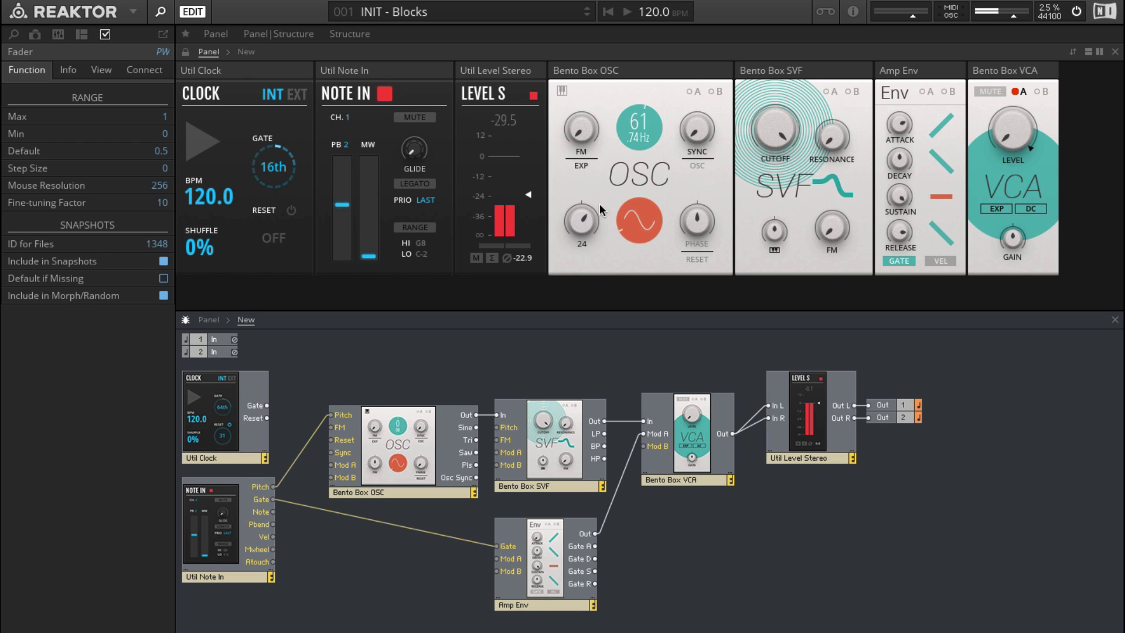
pyautogui.moveTo(623, 235); pyautogui.dragTo(581, 141)
pyautogui.click(638, 221)
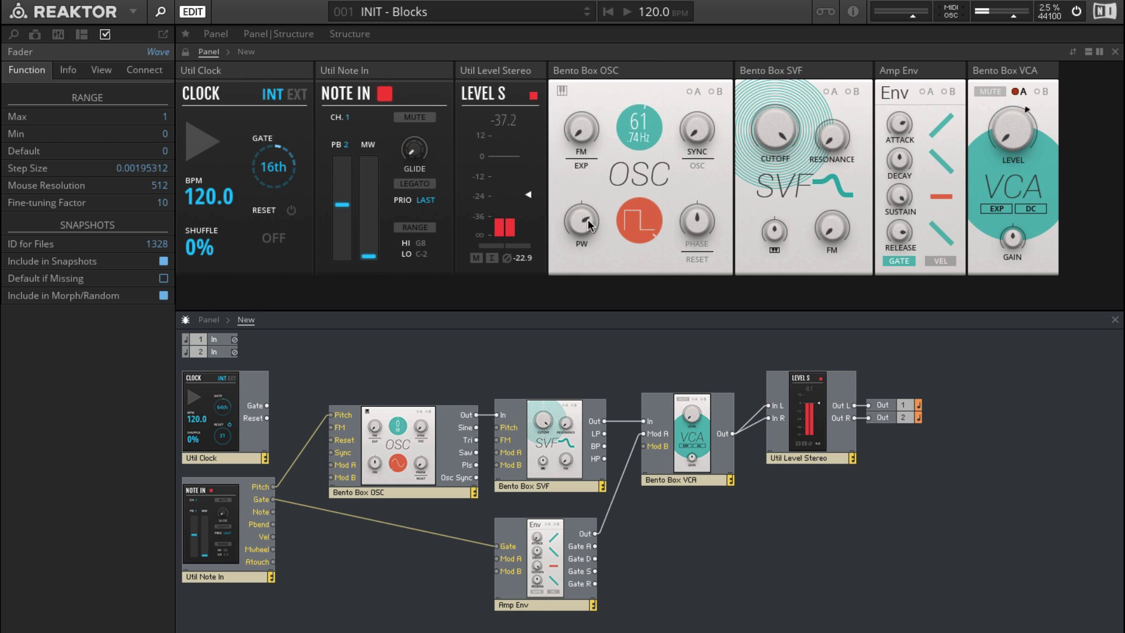
pyautogui.moveTo(582, 221); pyautogui.dragTo(582, 269)
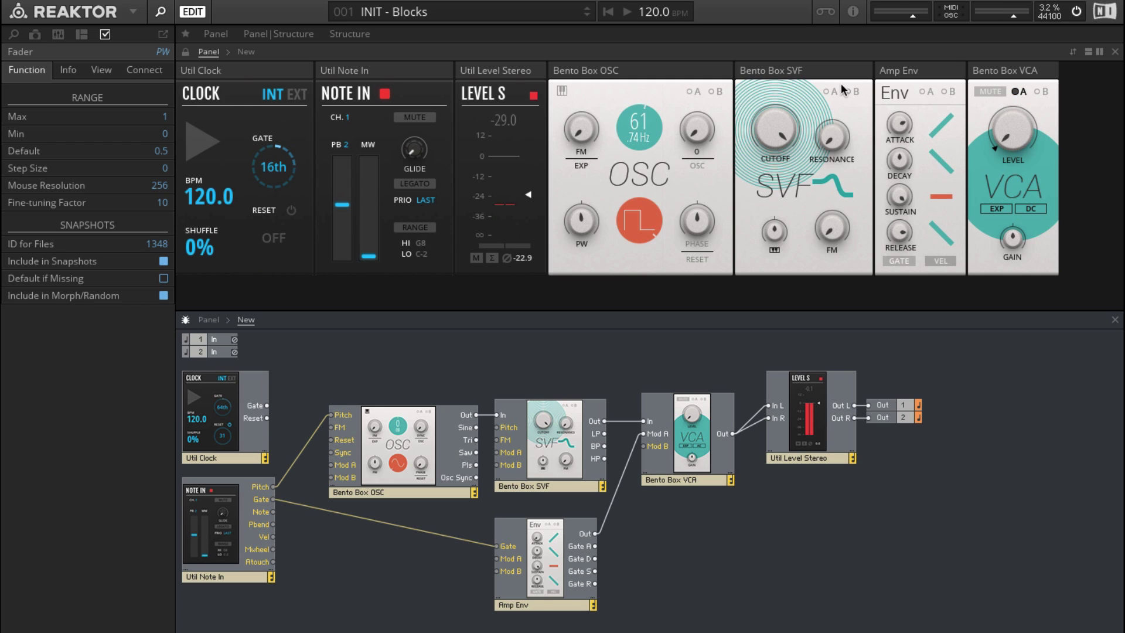
# - Enable info hints and read the explanations for the FM knob and the Bento Box OSC header
pyautogui.click(853, 12)
pyautogui.moveTo(578, 126)
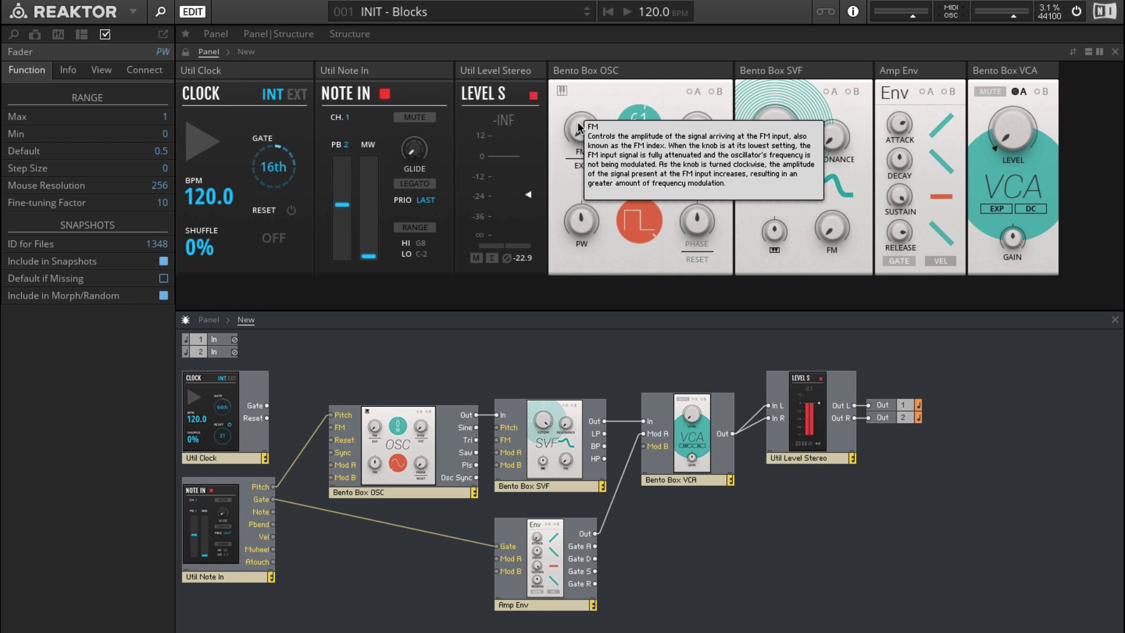
pyautogui.moveTo(589, 71)
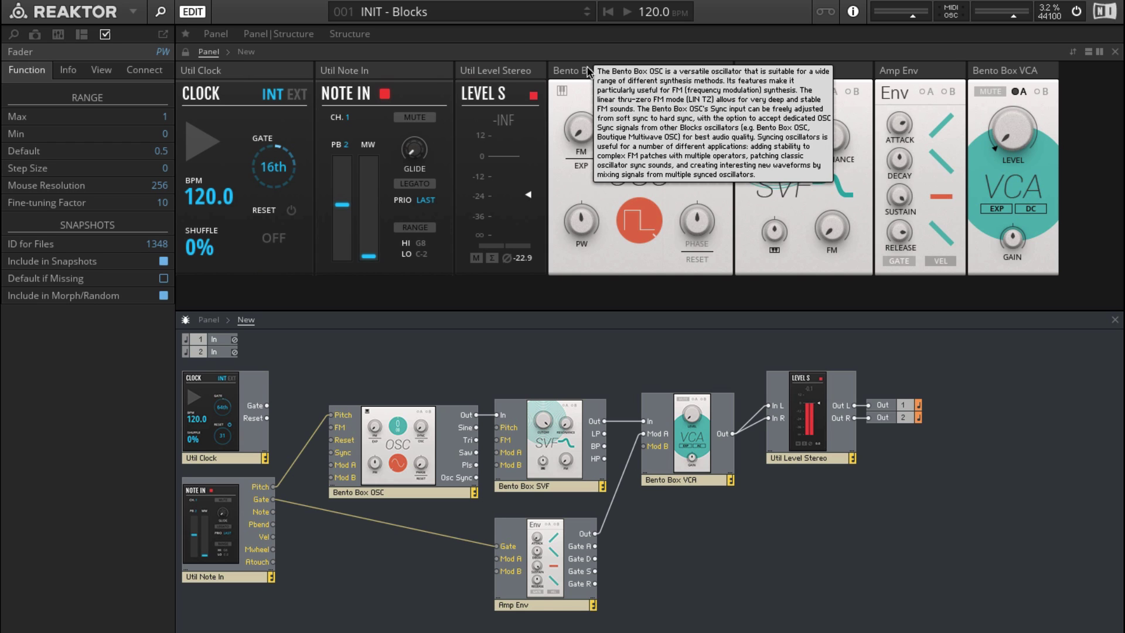
# - Add the Boutique OSC-Multiwave OSC block from the Library browser to the structure
pyautogui.click(15, 35)
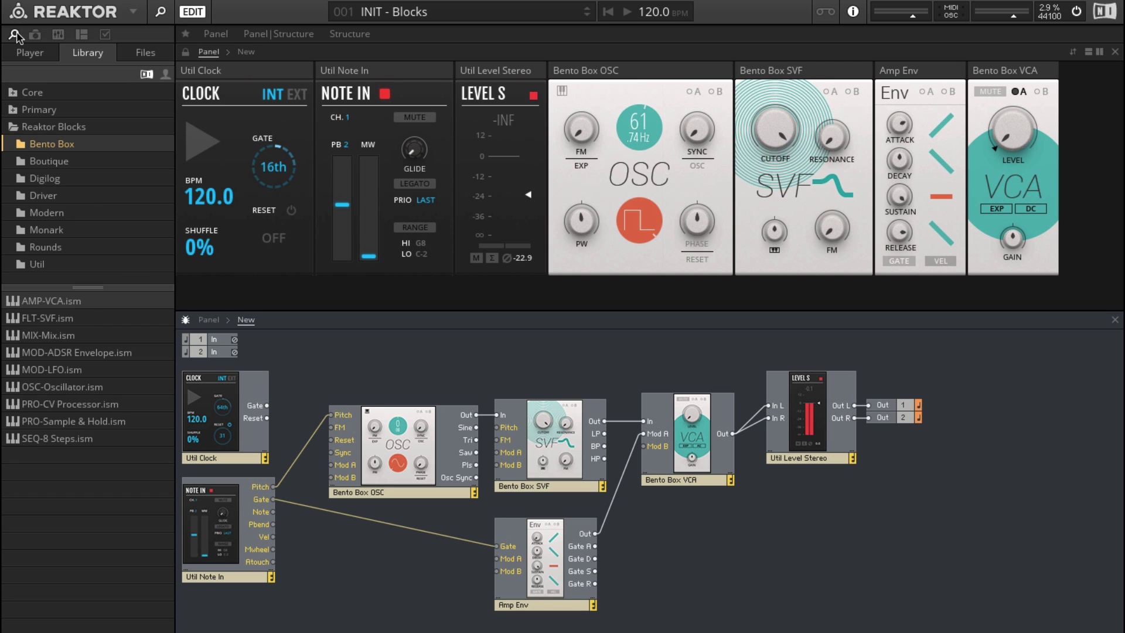
pyautogui.click(52, 160)
pyautogui.moveTo(23, 319); pyautogui.dragTo(356, 587)
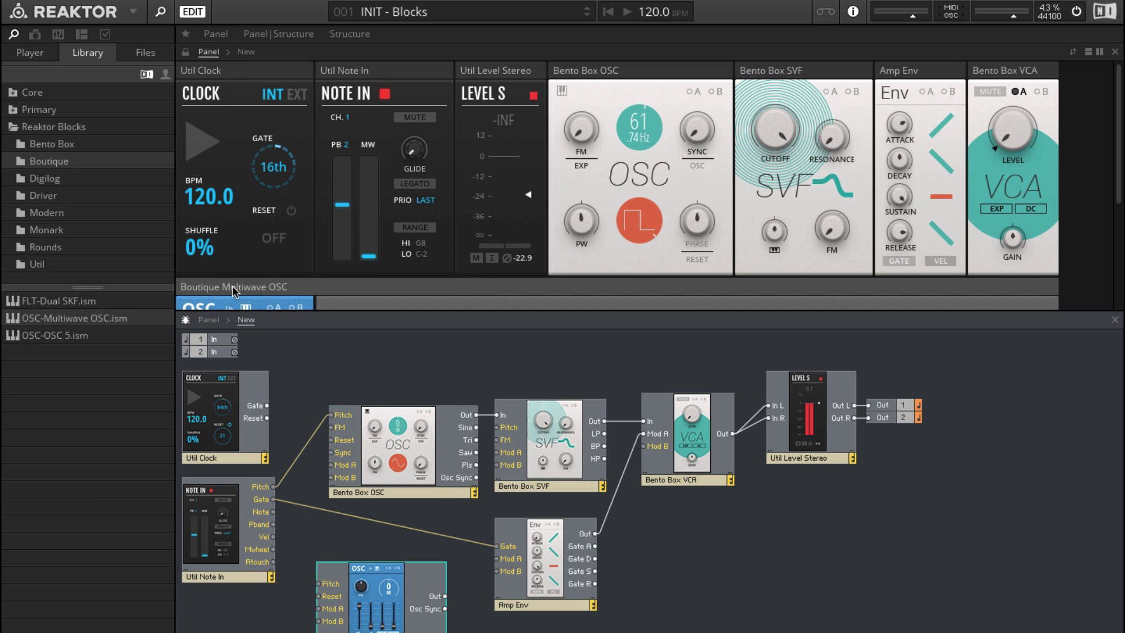
# - Put the Boutique Multiwave OSC panel first in the top row and move the utility panels down
pyautogui.moveTo(236, 287); pyautogui.dragTo(522, 73)
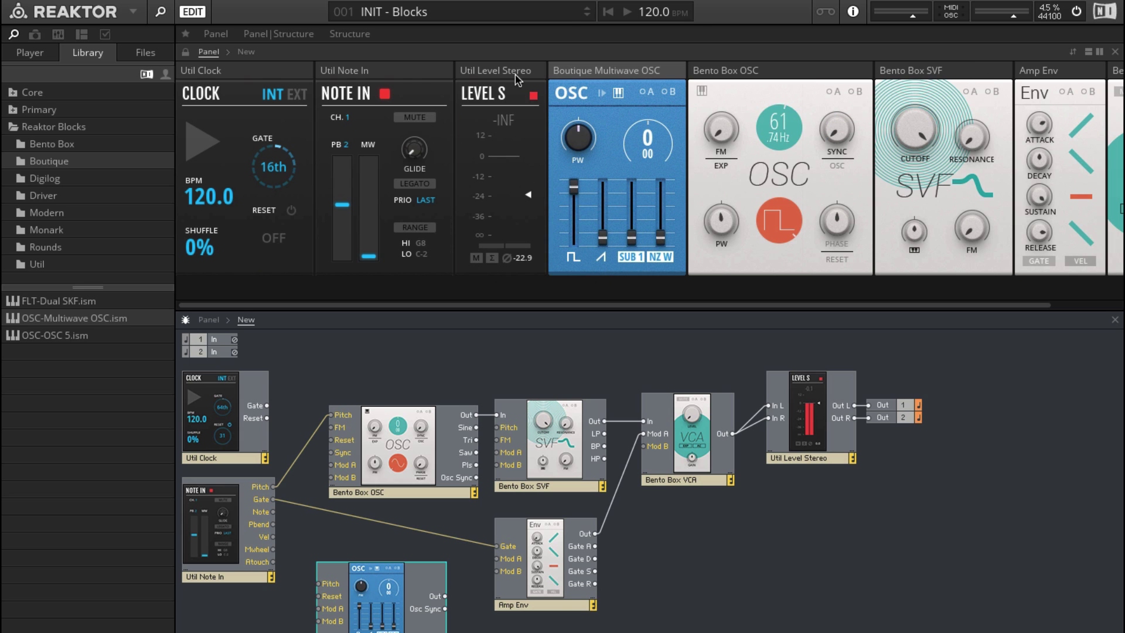
pyautogui.moveTo(345, 74); pyautogui.dragTo(239, 283)
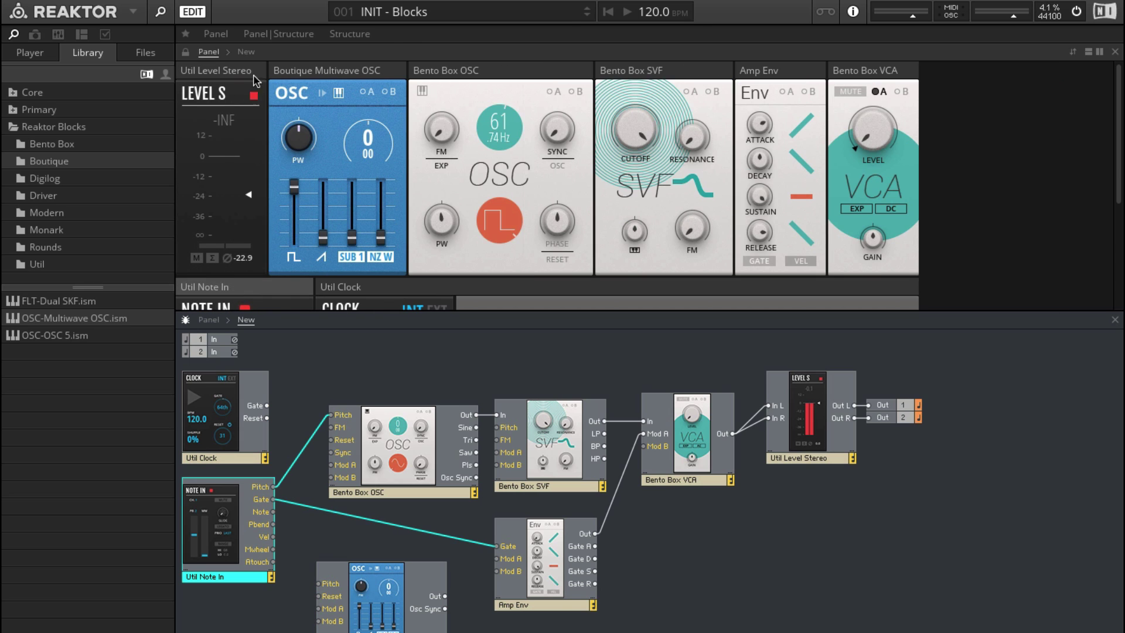
pyautogui.moveTo(174, 116); pyautogui.dragTo(200, 280)
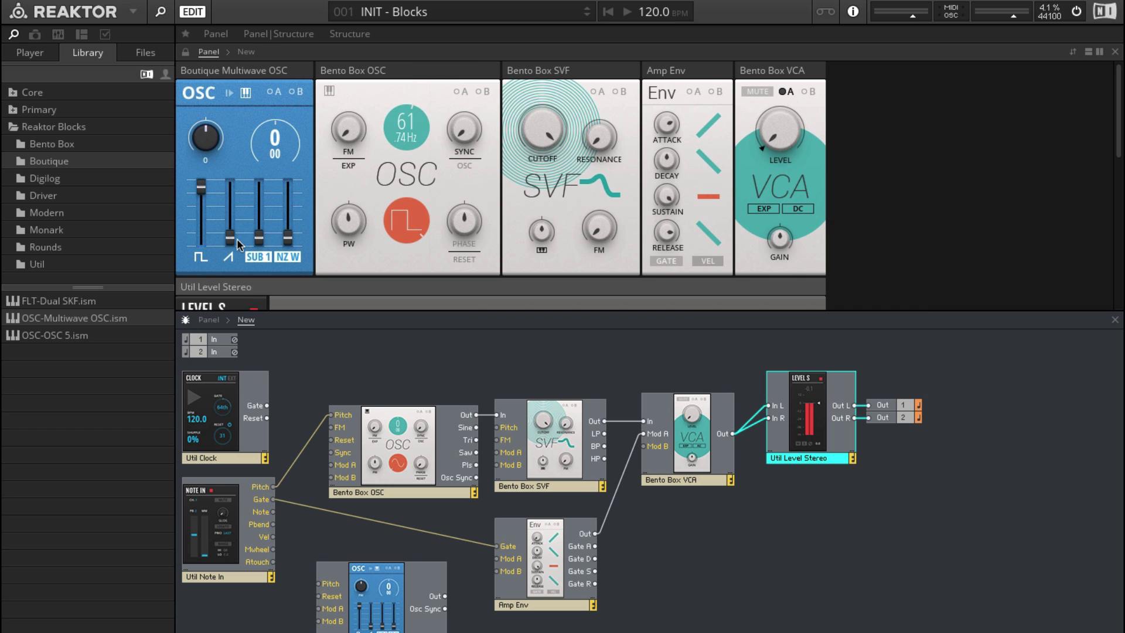
pyautogui.click(256, 77)
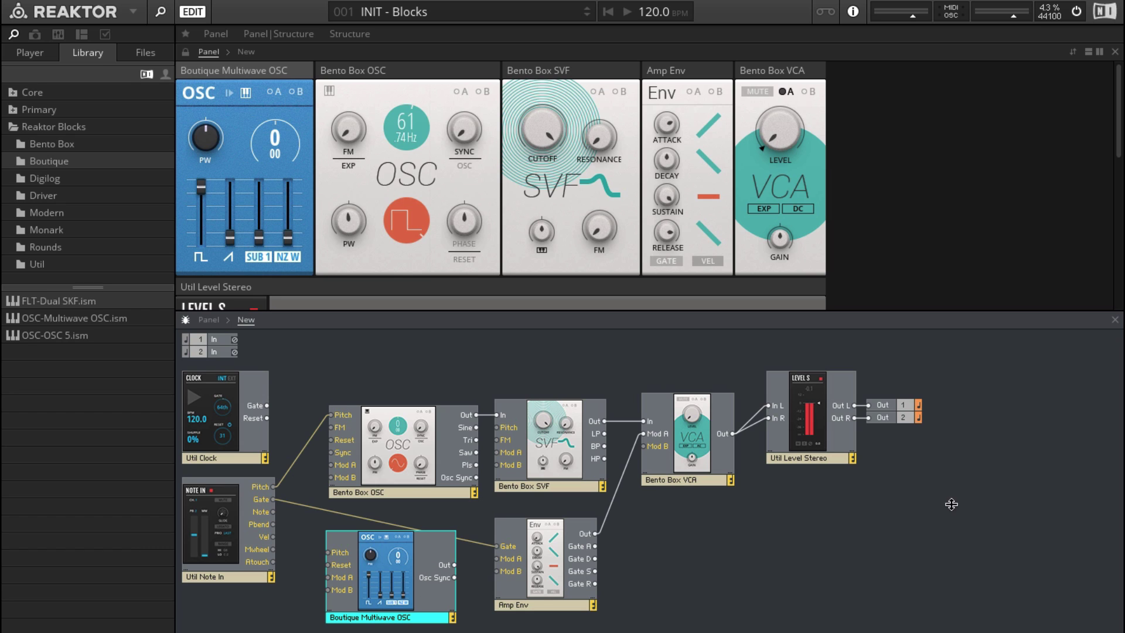
# - Turn off info hints, shift SVF, VCA, Amp Env, Level and Out right, then wire Note In Pitch to the Boutique OSC
pyautogui.click(853, 11)
pyautogui.moveTo(937, 367); pyautogui.dragTo(683, 605)
pyautogui.click(499, 606)
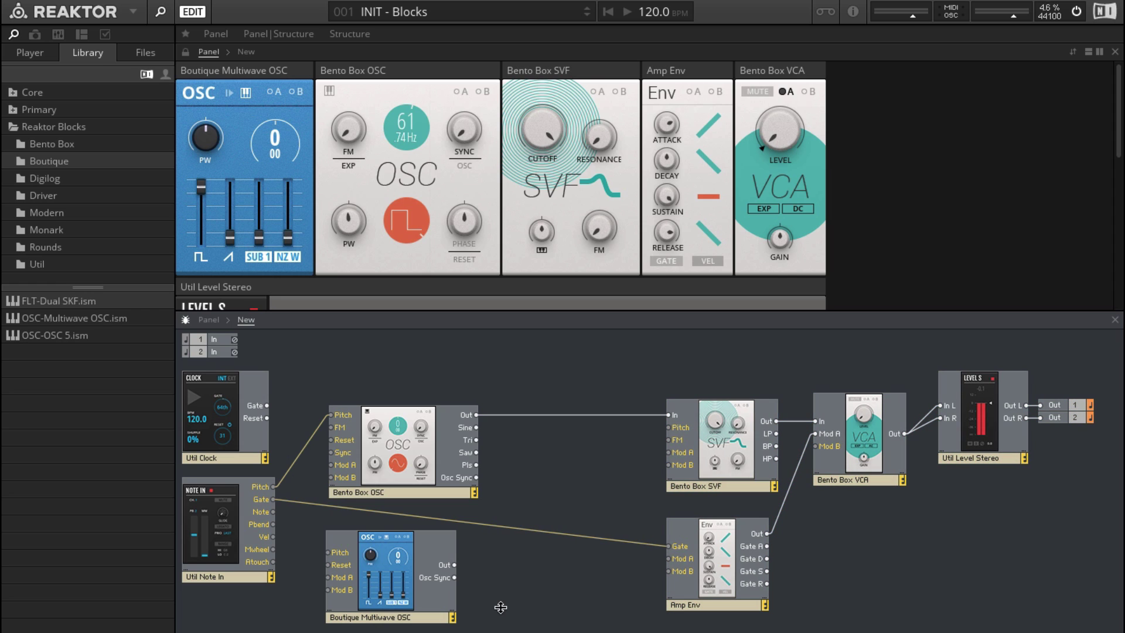
pyautogui.moveTo(403, 617); pyautogui.dragTo(421, 615)
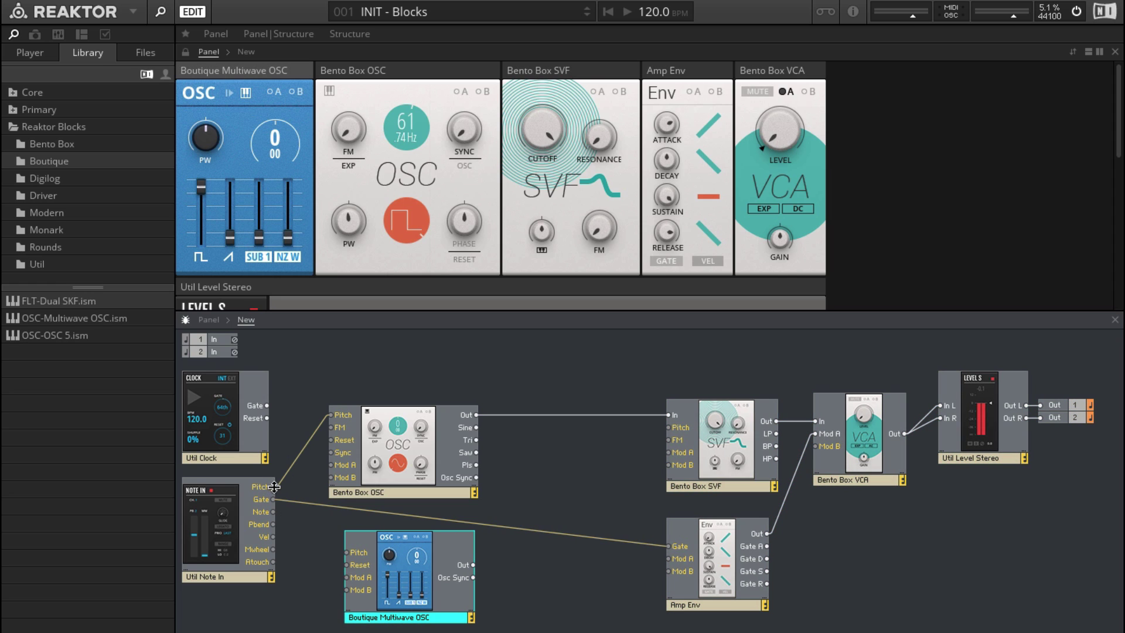
pyautogui.moveTo(274, 486); pyautogui.dragTo(356, 555)
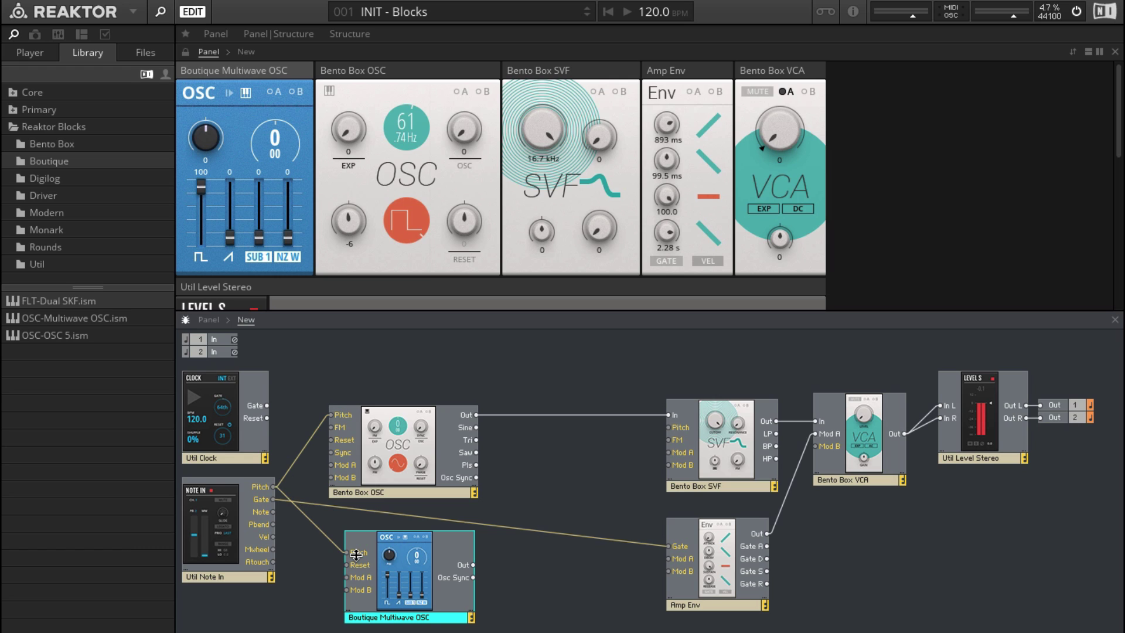
# - Add a Bento Box Mix block and wire Bento Box OSC to In 1 and Boutique OSC to In 2
pyautogui.click(66, 146)
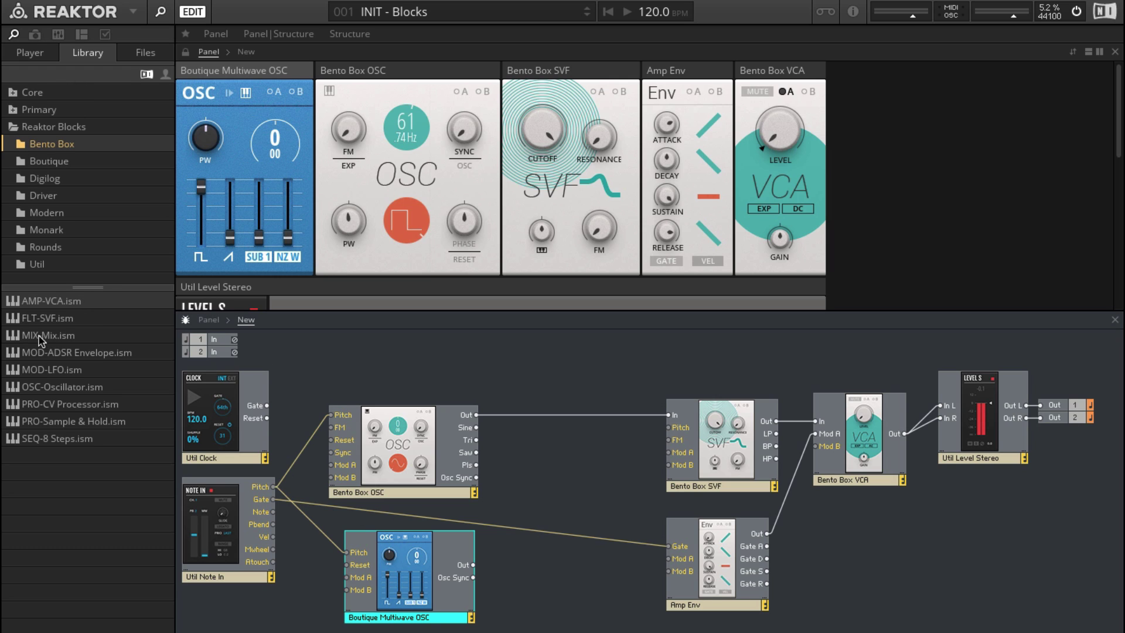
pyautogui.moveTo(41, 339); pyautogui.dragTo(561, 443)
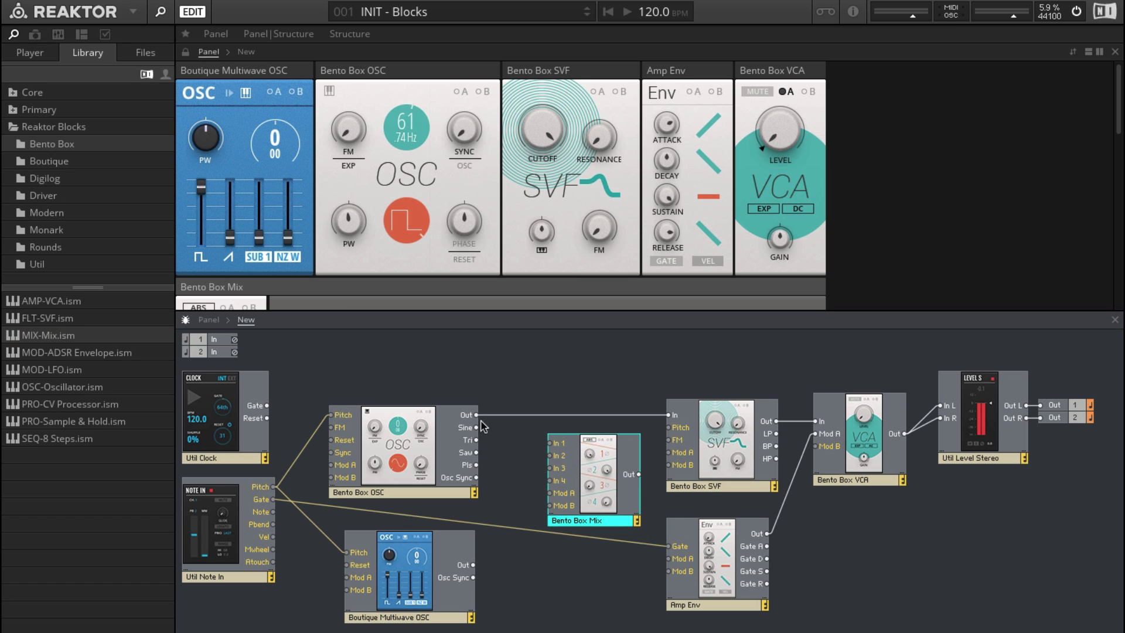
pyautogui.moveTo(474, 414); pyautogui.dragTo(549, 443)
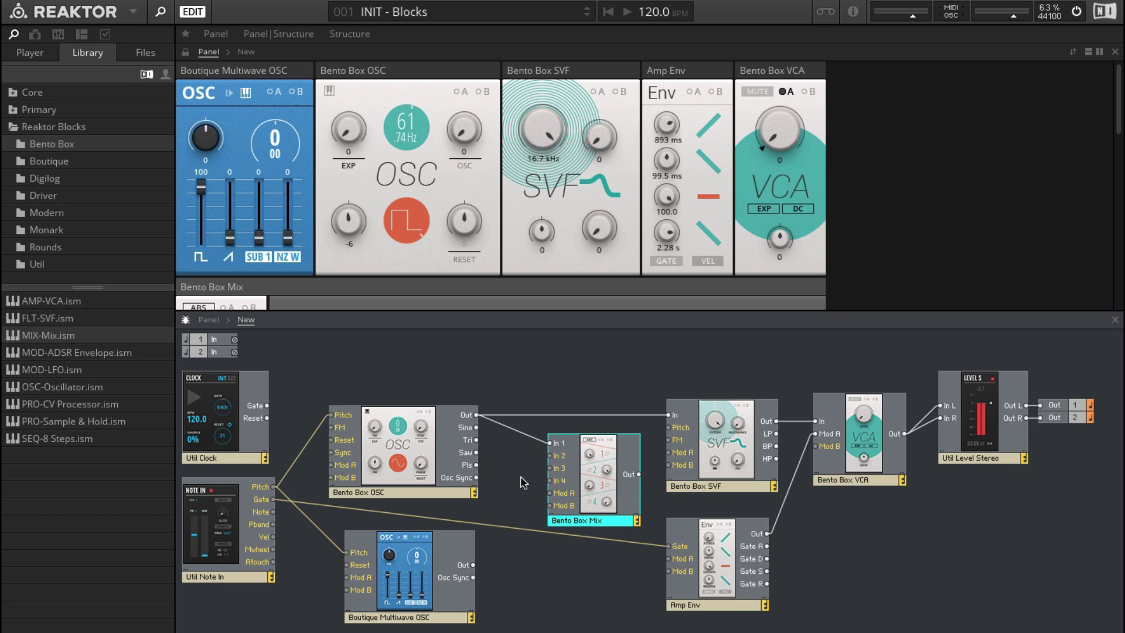
pyautogui.moveTo(473, 564); pyautogui.dragTo(551, 455)
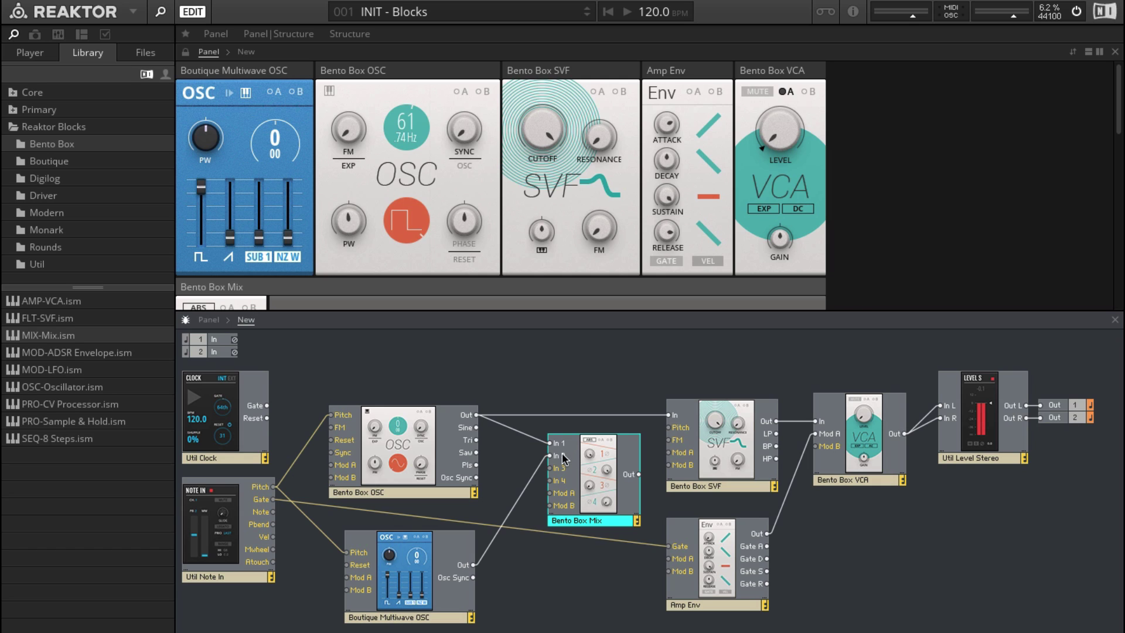
# - Feed the Mix output into the SVF and place the Mix panel beside the VCA panel
pyautogui.moveTo(634, 475); pyautogui.dragTo(668, 414)
pyautogui.moveTo(592, 521); pyautogui.dragTo(576, 477)
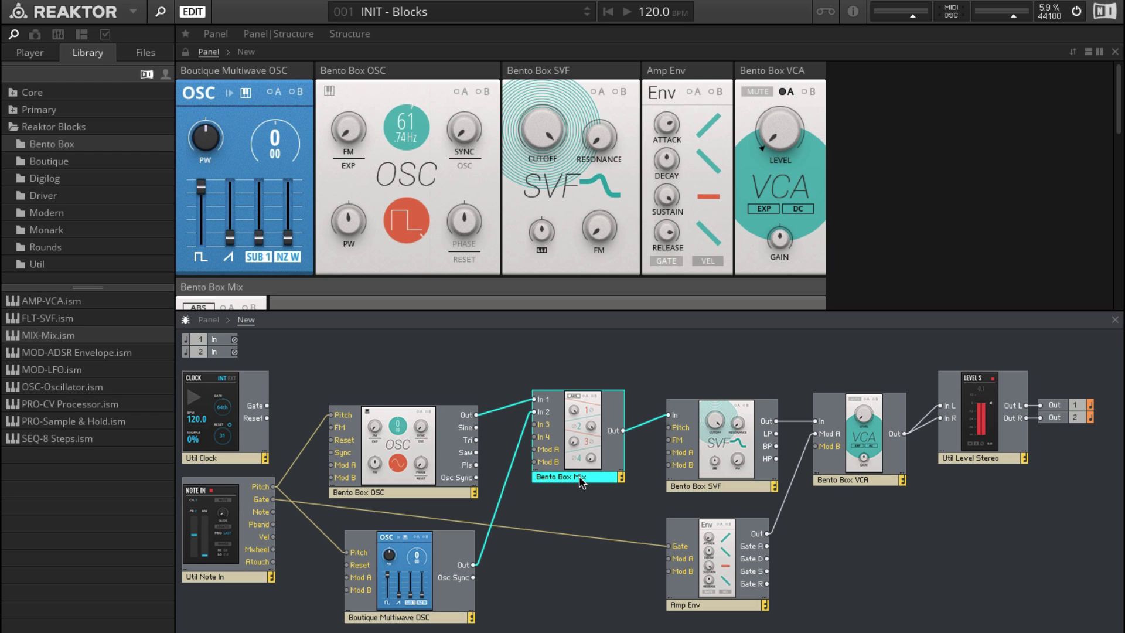
pyautogui.moveTo(223, 306); pyautogui.dragTo(858, 80)
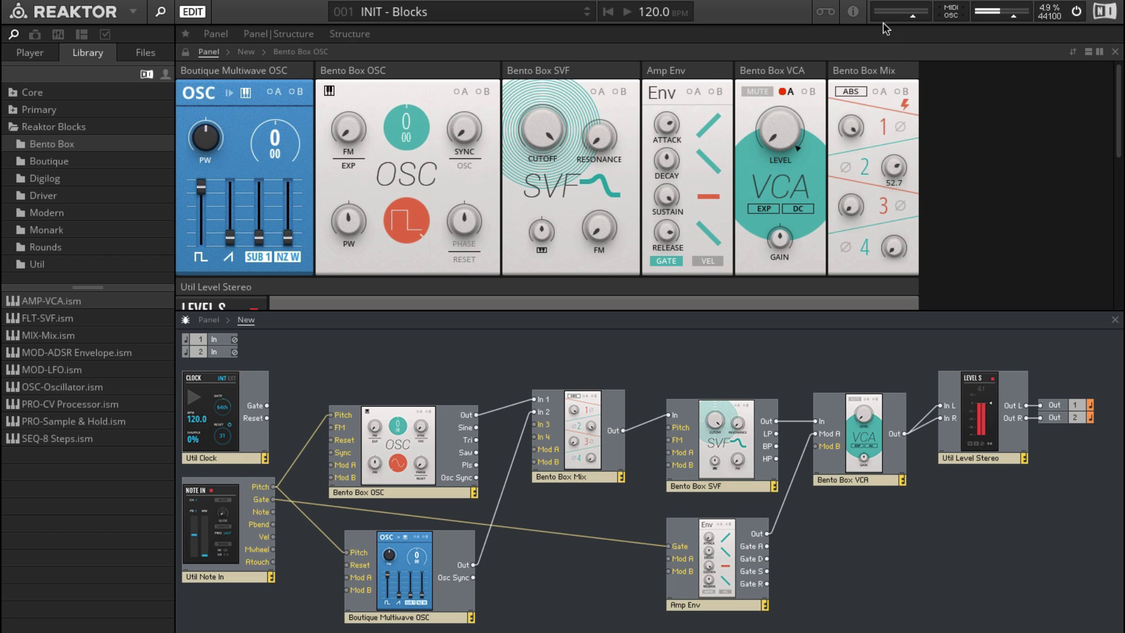
# - Tune the Boutique oscillator down to -24 and move the Bento Box OSC panel to the front
pyautogui.moveTo(279, 135); pyautogui.dragTo(217, 105)
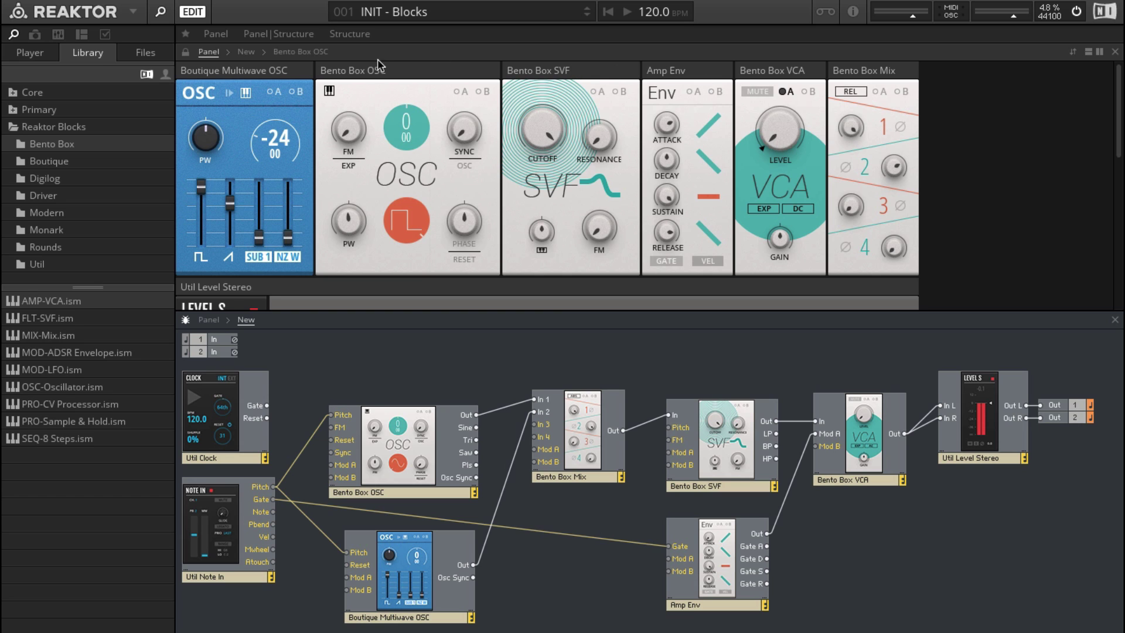
pyautogui.moveTo(373, 68); pyautogui.dragTo(221, 71)
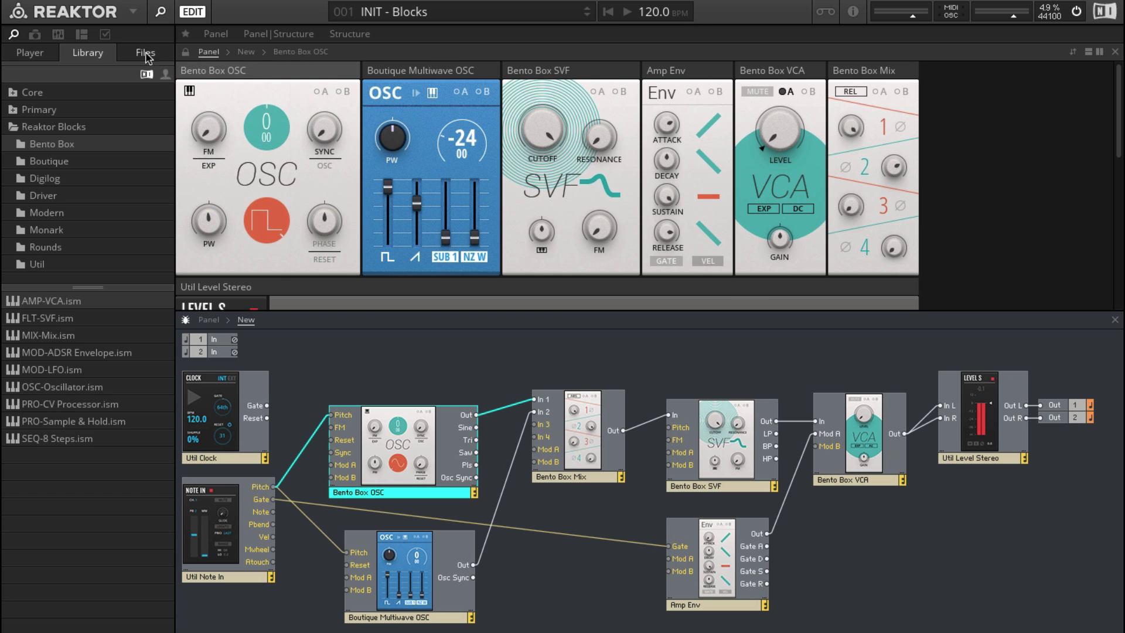
pyautogui.click(105, 34)
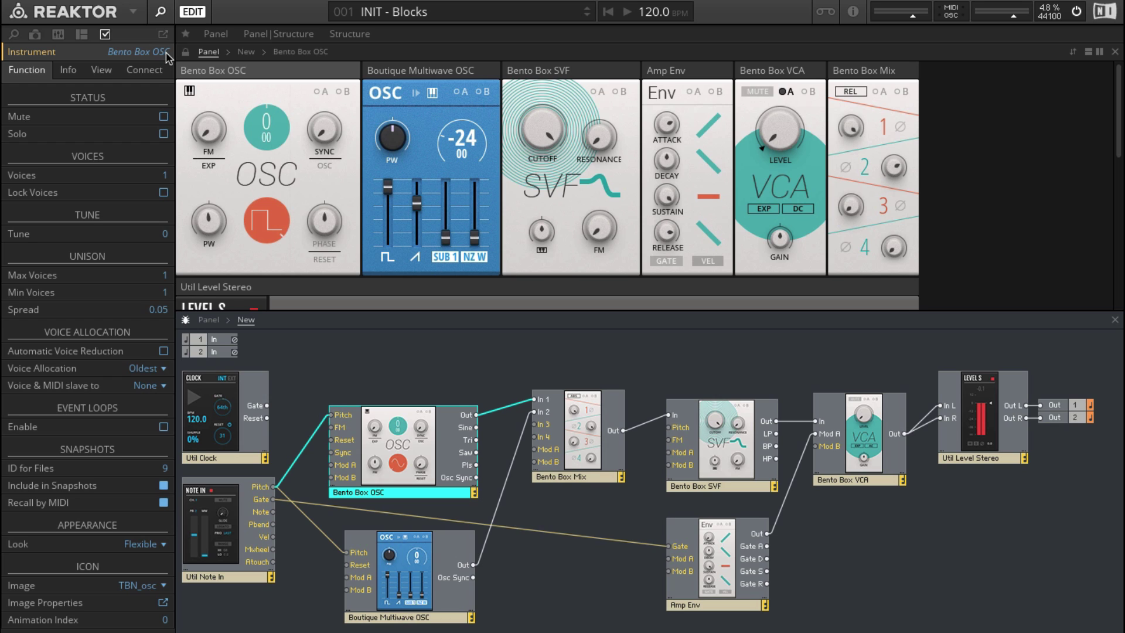
# - Rename the Boutique oscillator 'Boutique Multiwave OSC 2' and place the Mix panel right after it
pyautogui.click(445, 70)
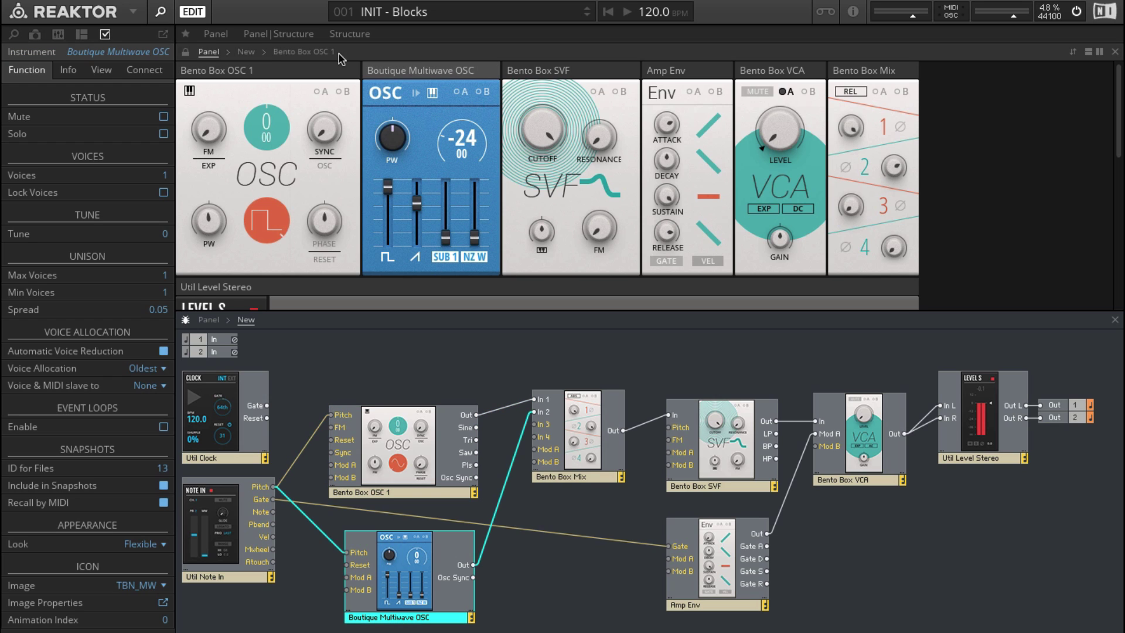
pyautogui.write('2')
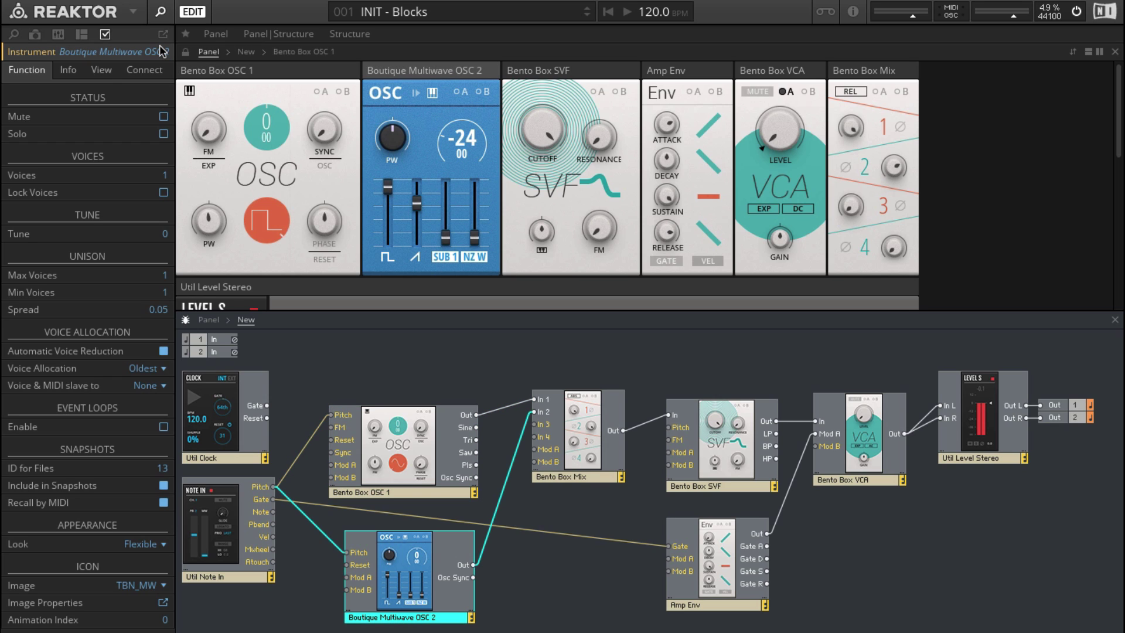
pyautogui.click(892, 72)
pyautogui.moveTo(891, 71); pyautogui.dragTo(518, 69)
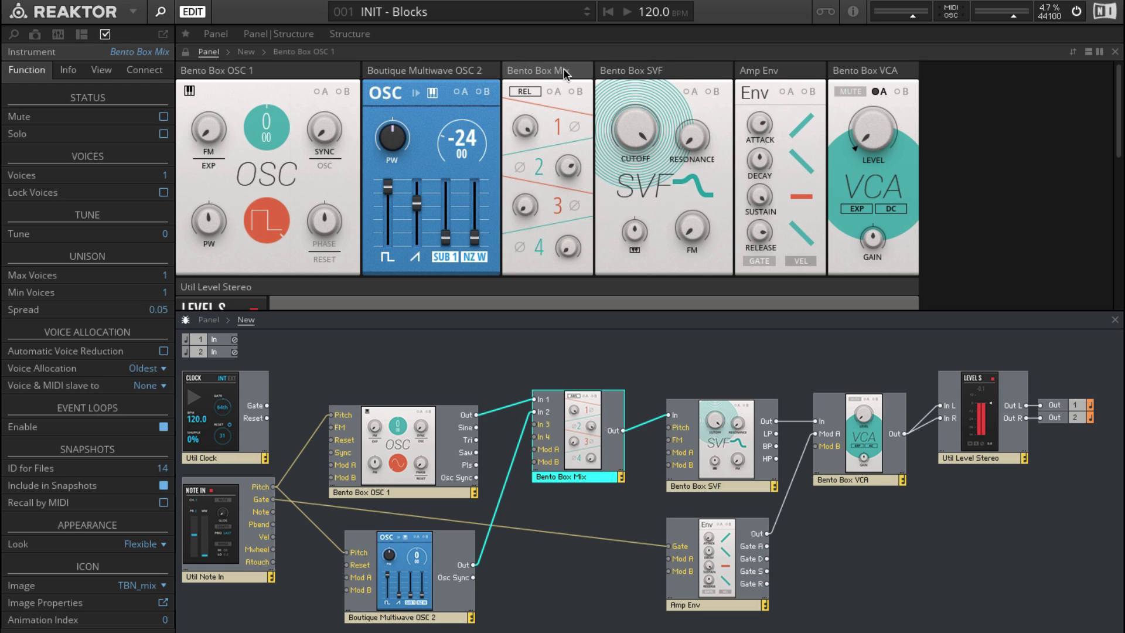